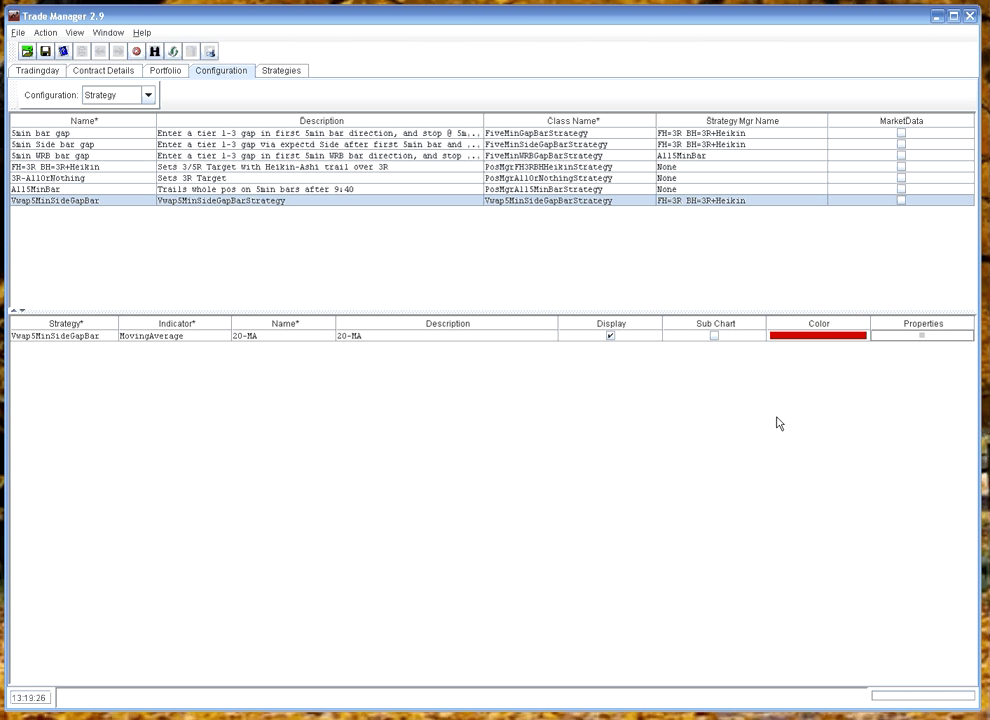
# Set the 20-MA MovingAverage indicator's Length to 20
pyautogui.click(923, 338)
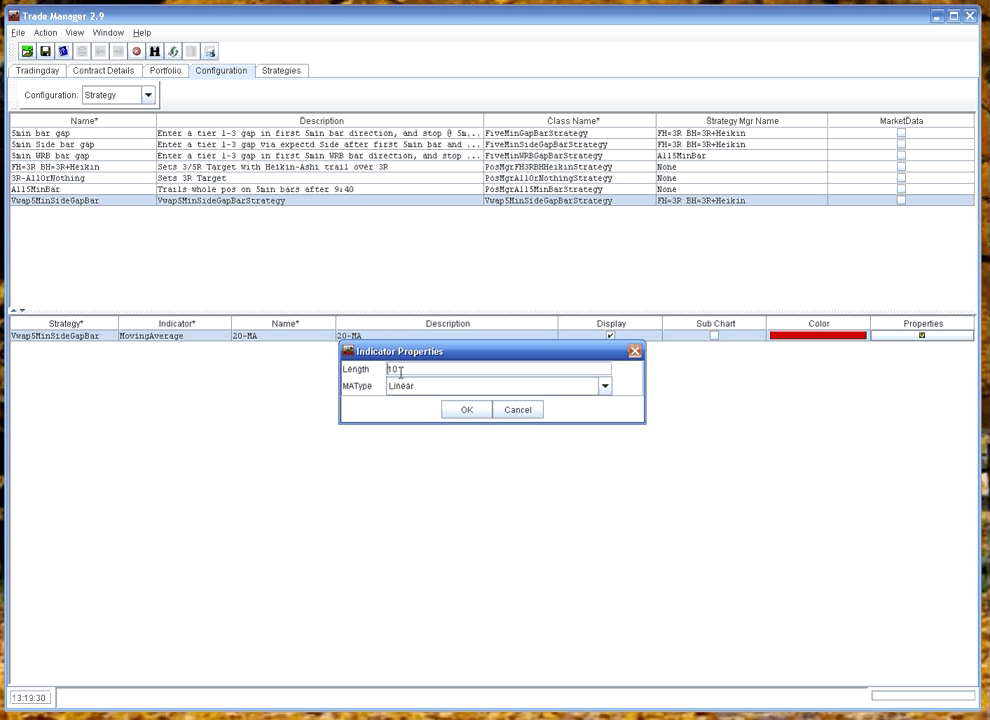
pyautogui.doubleClick(400, 370)
pyautogui.write('20')
pyautogui.click(455, 410)
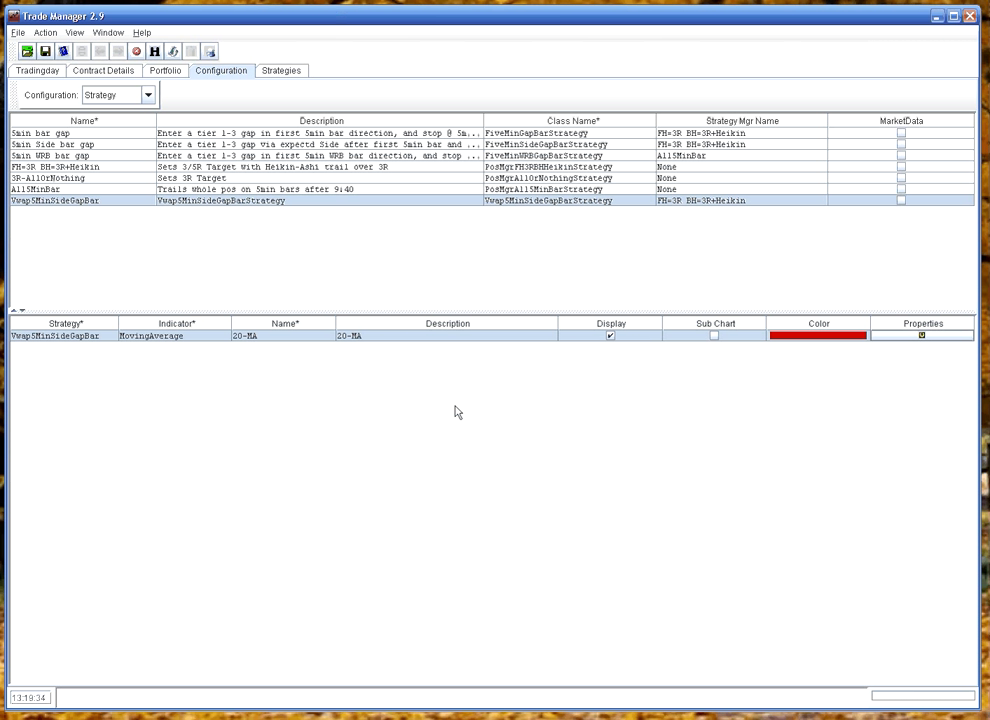
# Add a new Candle indicator row to the strategy
pyautogui.rightClick(188, 376)
pyautogui.click(200, 380)
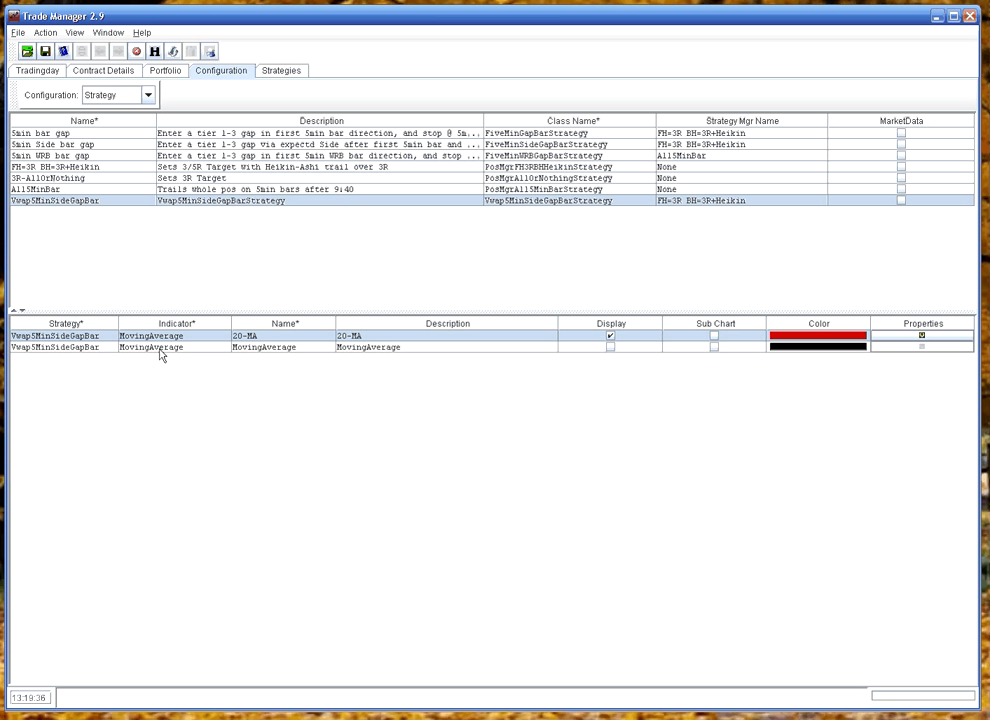
pyautogui.click(160, 350)
pyautogui.click(147, 411)
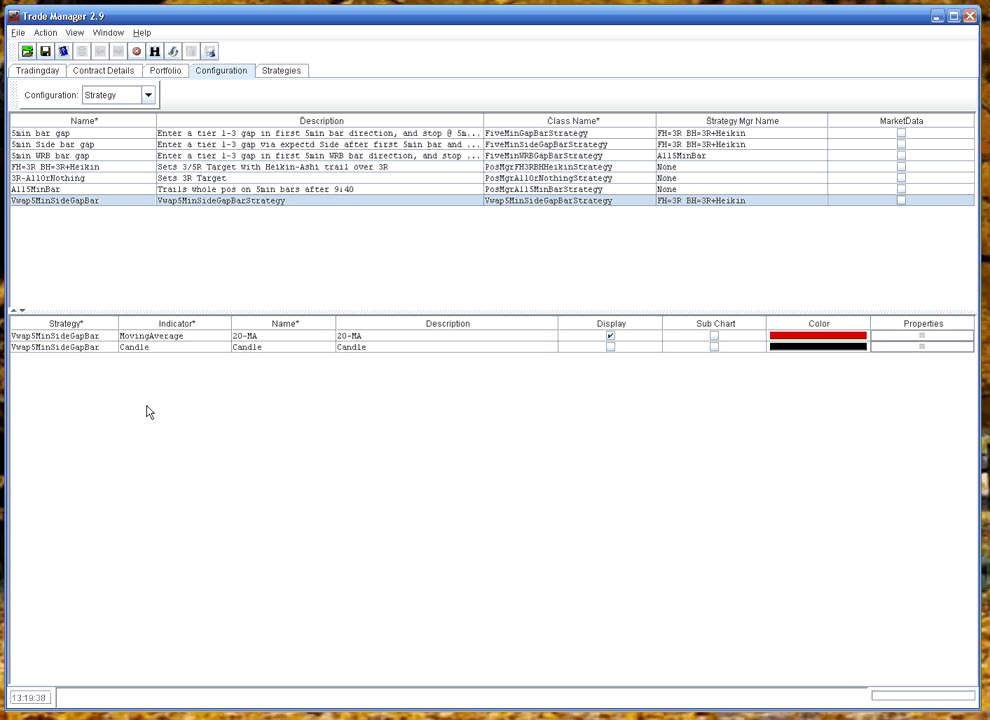
# Name the Candle indicator SP500 and give it the description SP500
pyautogui.doubleClick(253, 350)
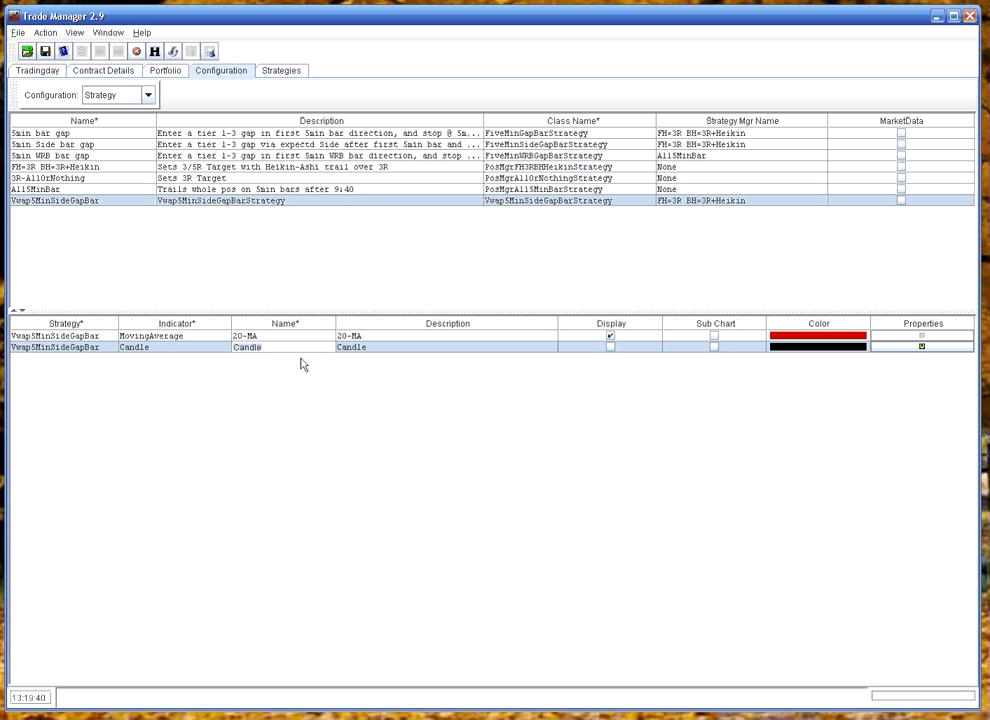
pyautogui.hotkey('ctrl', 'a')
pyautogui.write('SP500')
pyautogui.press('Tab')
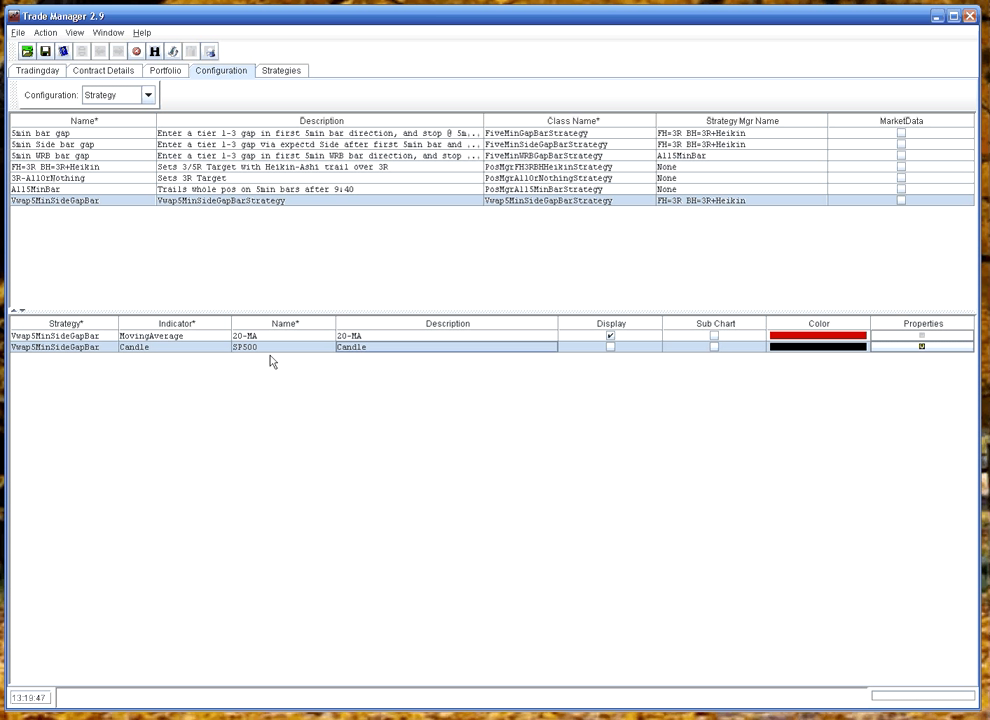
pyautogui.doubleClick(351, 347)
pyautogui.write('SP')
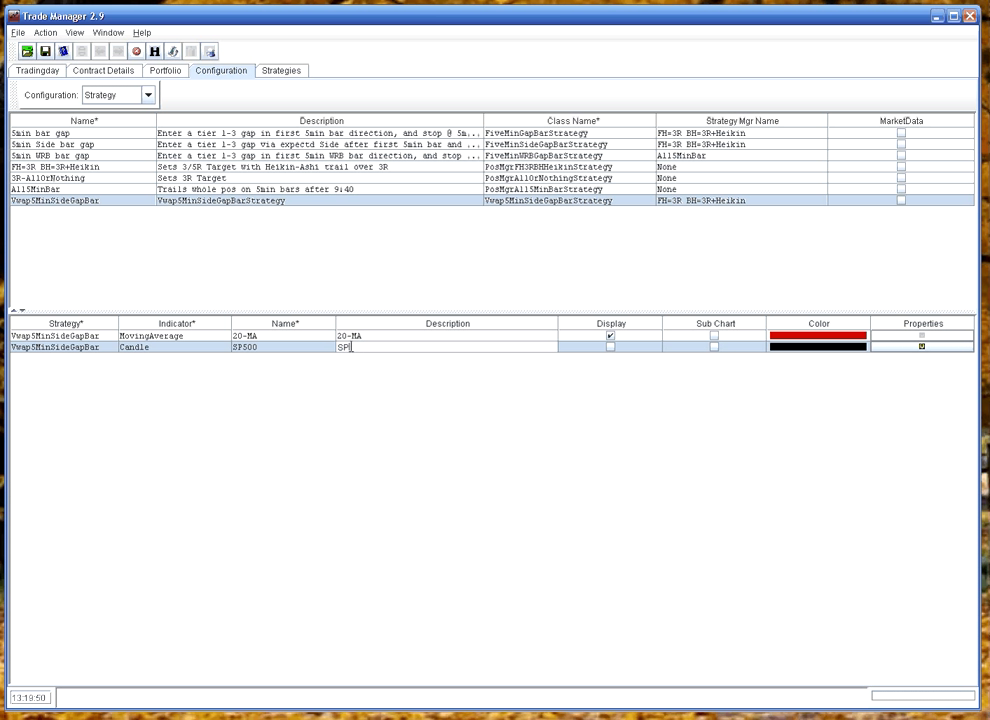
pyautogui.write('500')
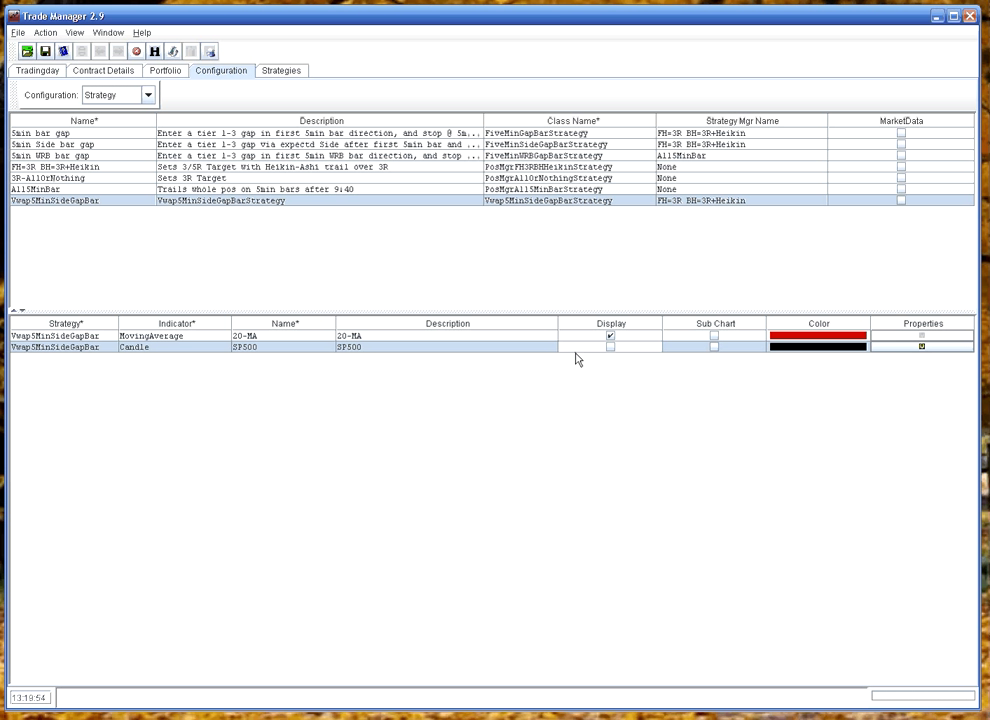
# Display the SP500 Candle in green and accept its SPY symbol settings
pyautogui.click(610, 347)
pyautogui.click(797, 348)
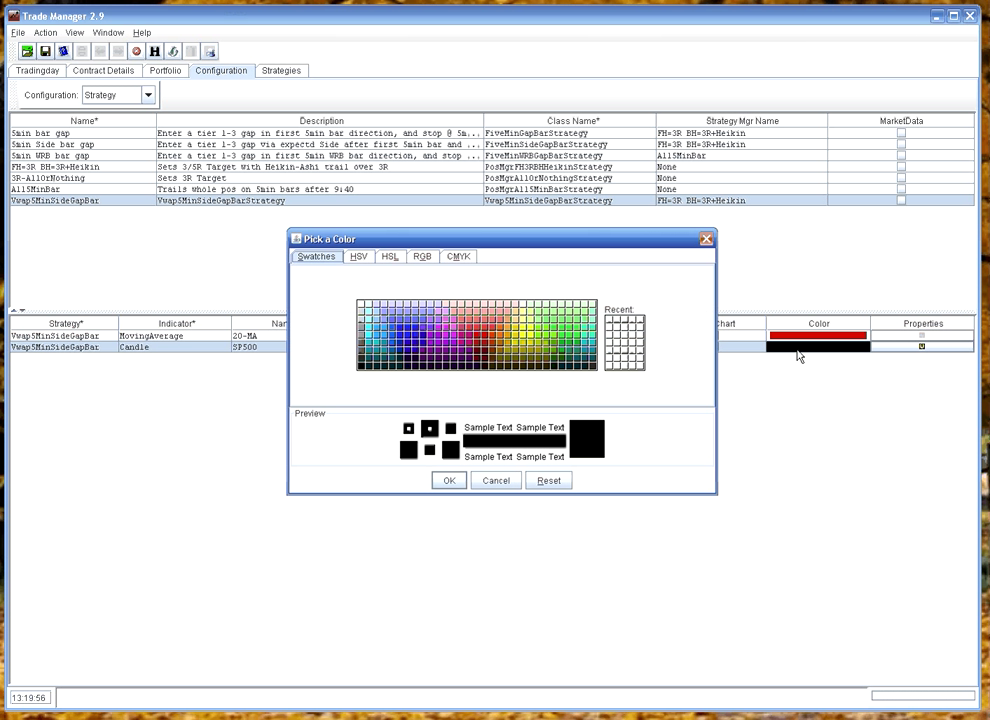
pyautogui.click(567, 355)
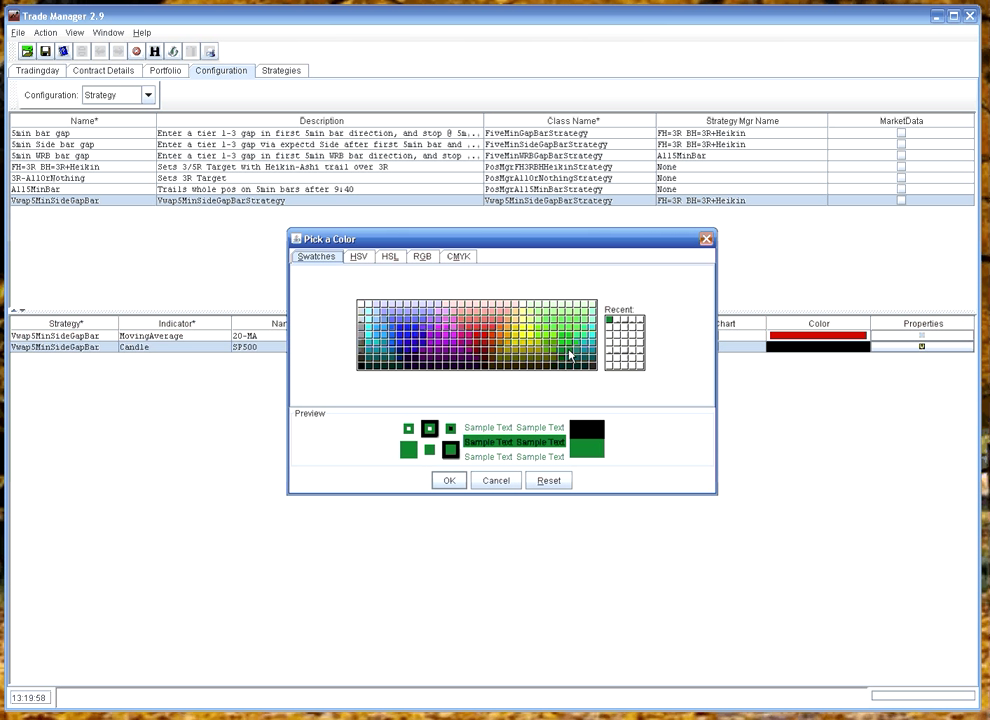
pyautogui.click(449, 480)
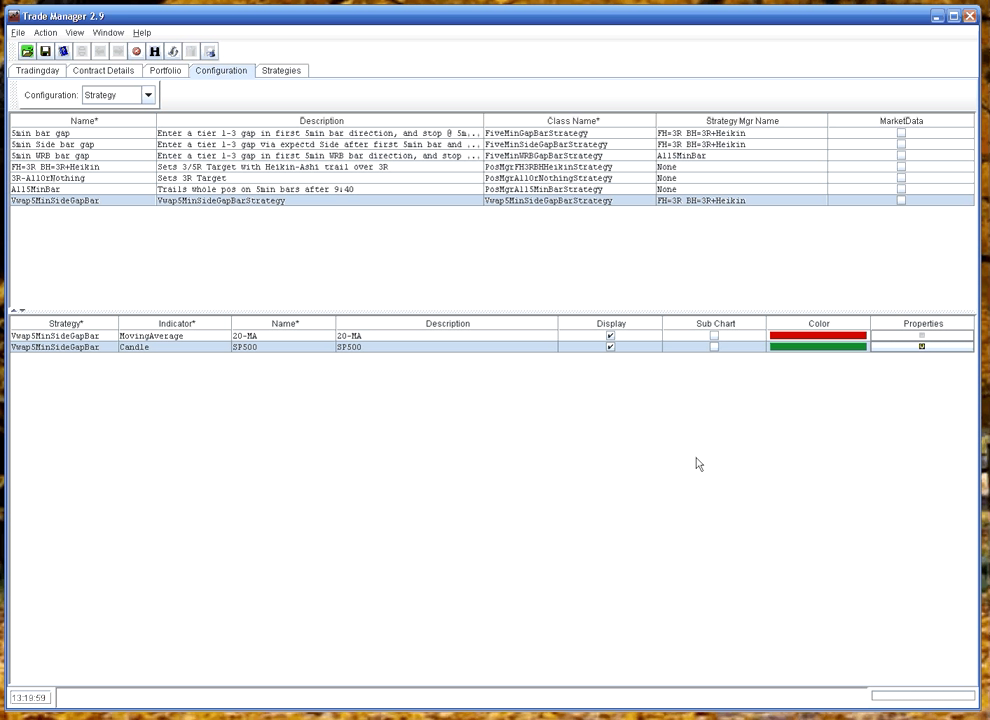
pyautogui.click(921, 348)
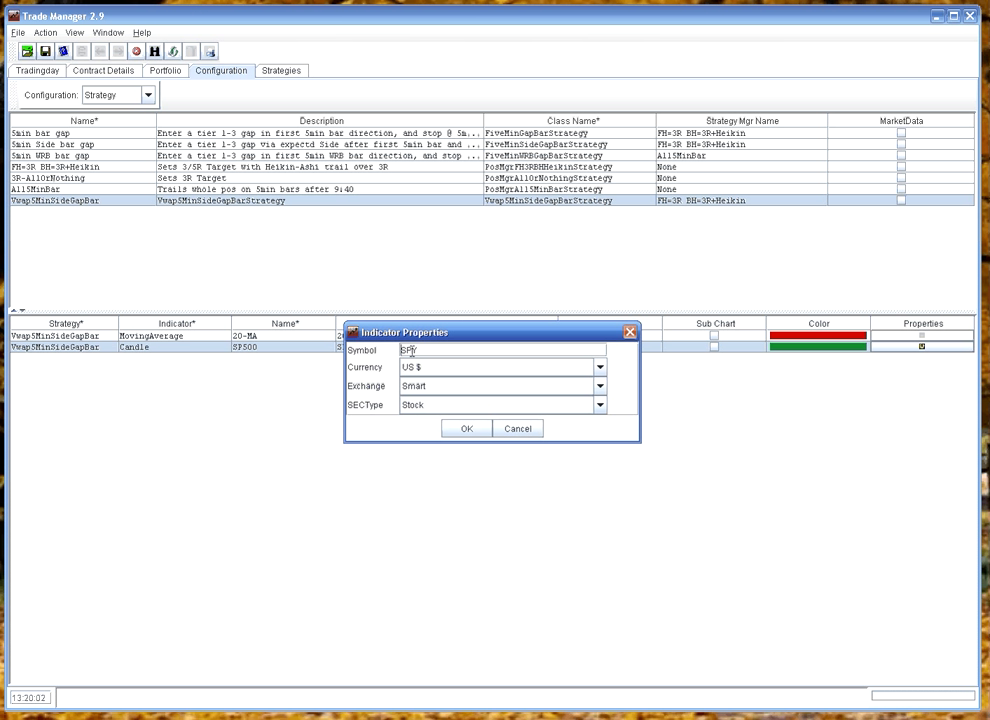
pyautogui.click(467, 430)
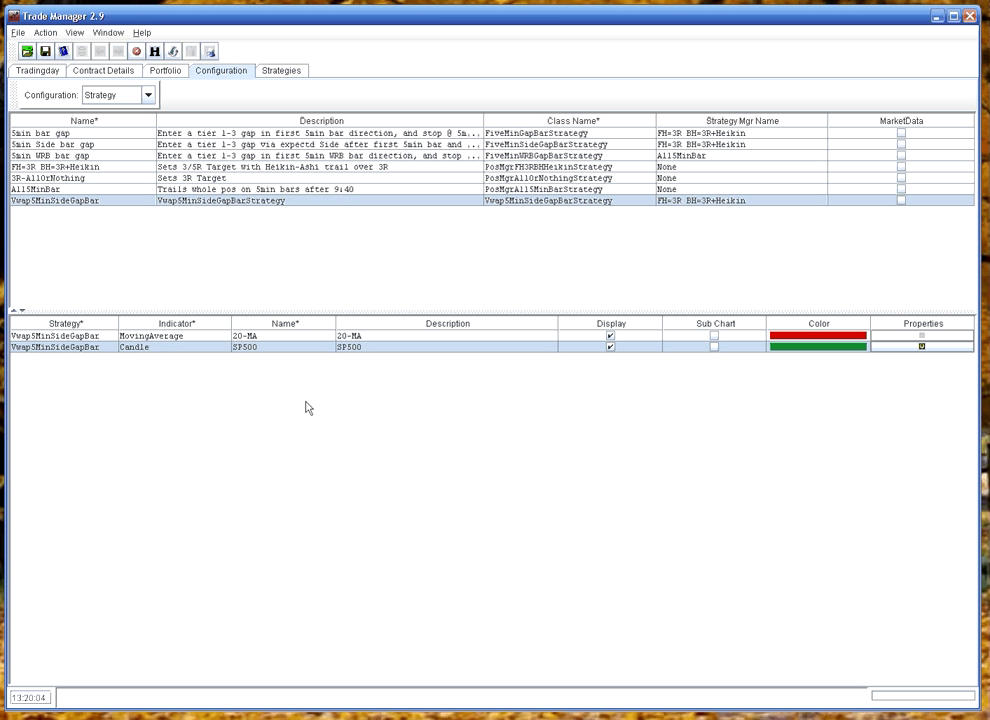
# Add a Vwap indicator row with Display ticked
pyautogui.rightClick(268, 390)
pyautogui.click(276, 395)
pyautogui.click(171, 360)
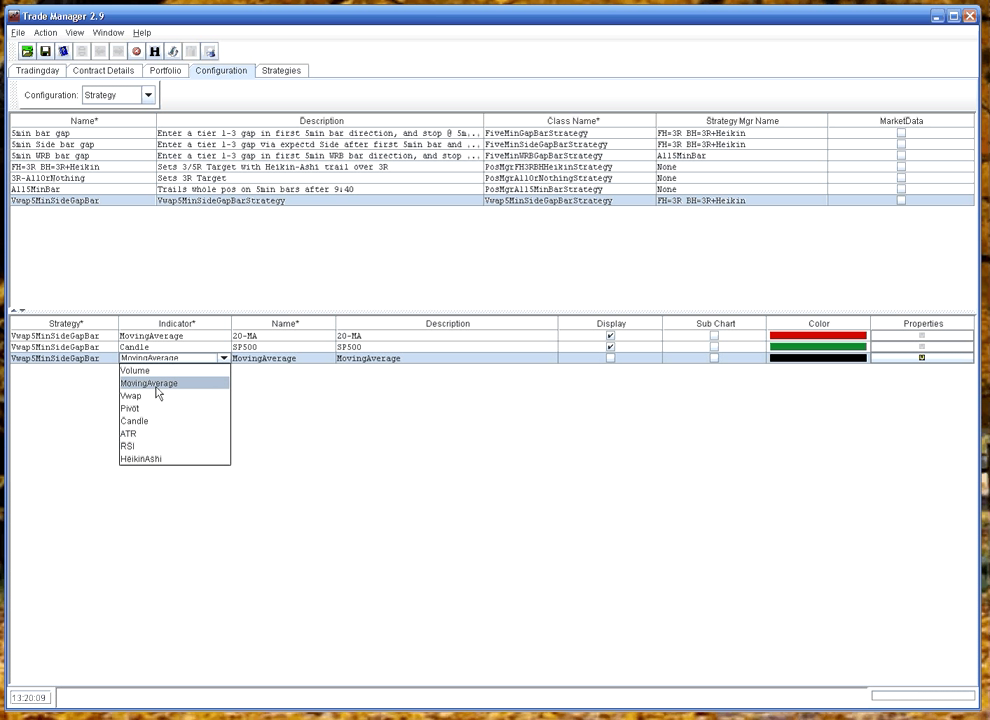
pyautogui.click(150, 397)
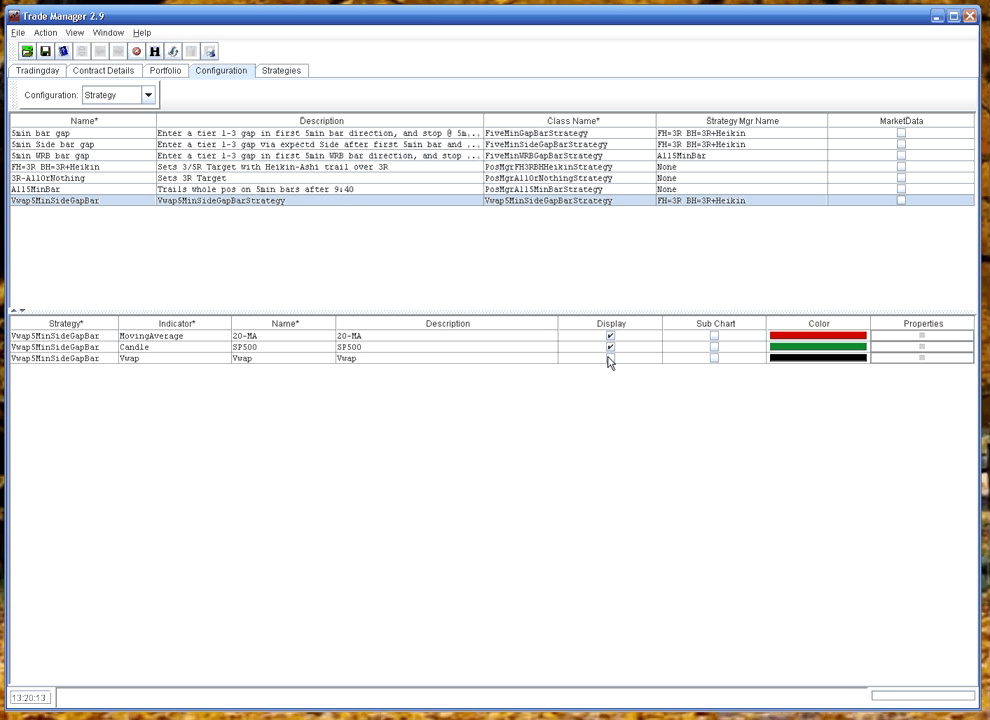
pyautogui.click(611, 358)
pyautogui.click(906, 359)
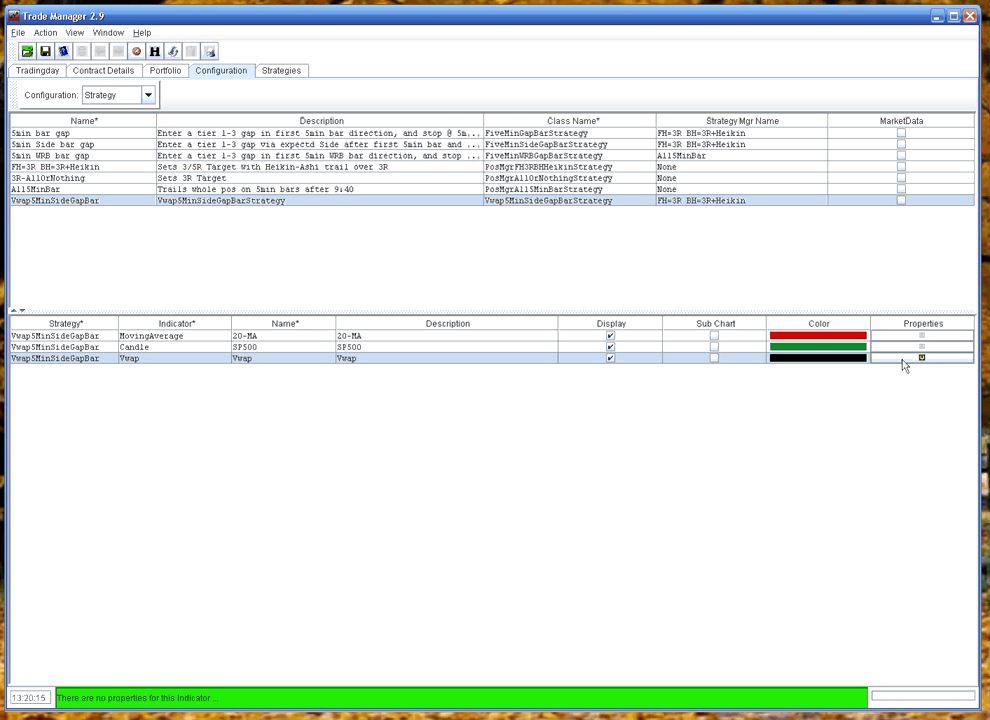
# Add a HeikinAshi indicator row and check its settings
pyautogui.rightClick(230, 422)
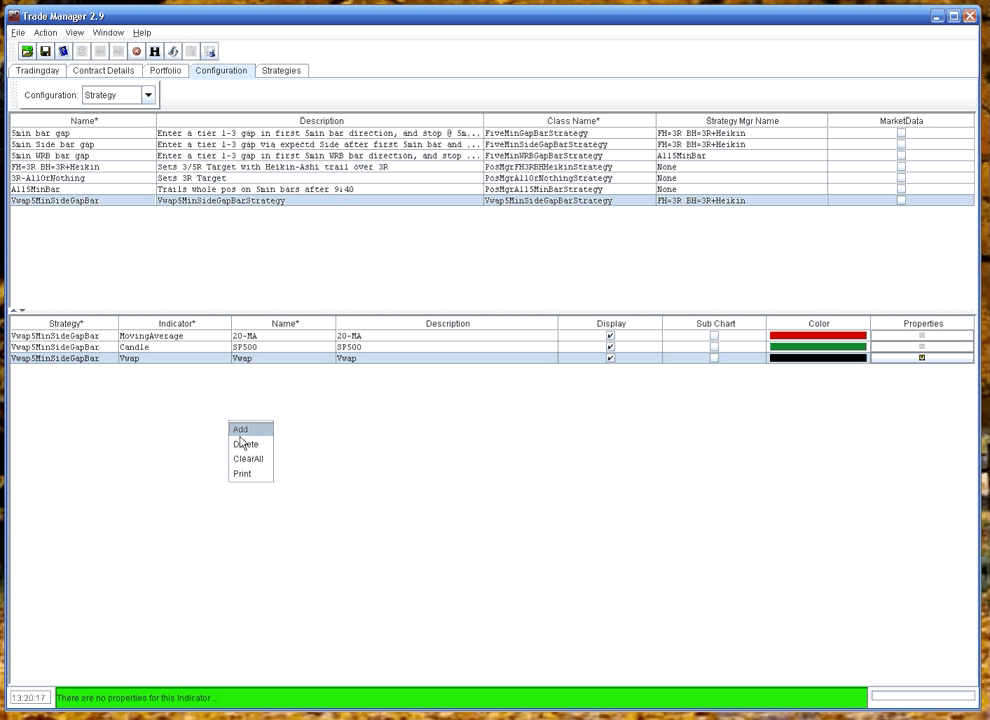
pyautogui.click(241, 430)
pyautogui.click(140, 370)
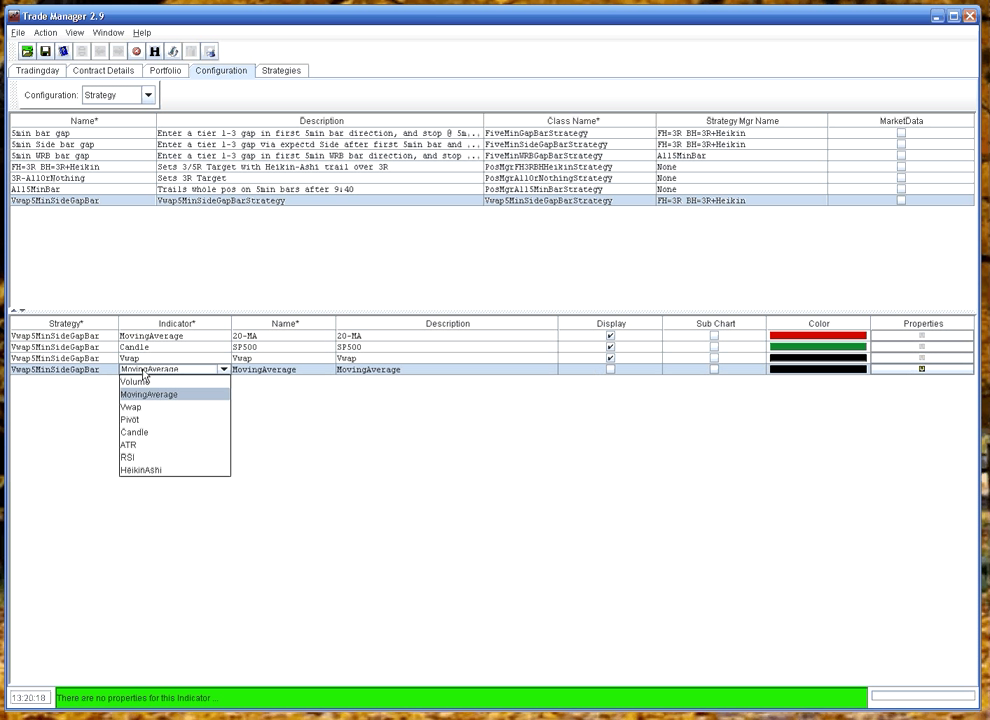
pyautogui.click(142, 471)
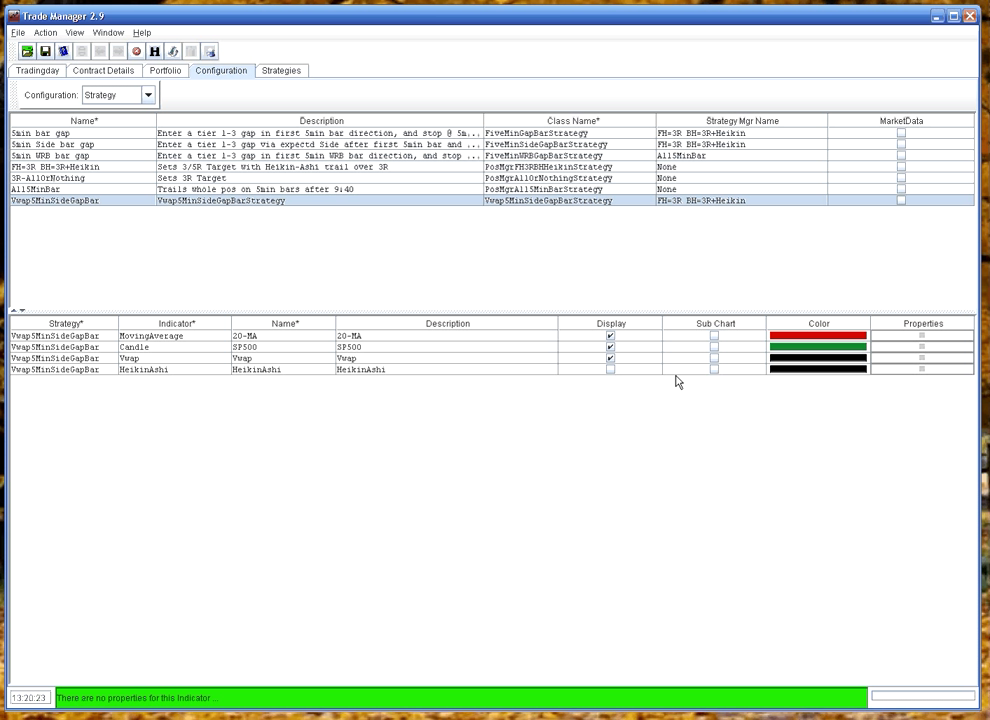
pyautogui.click(910, 370)
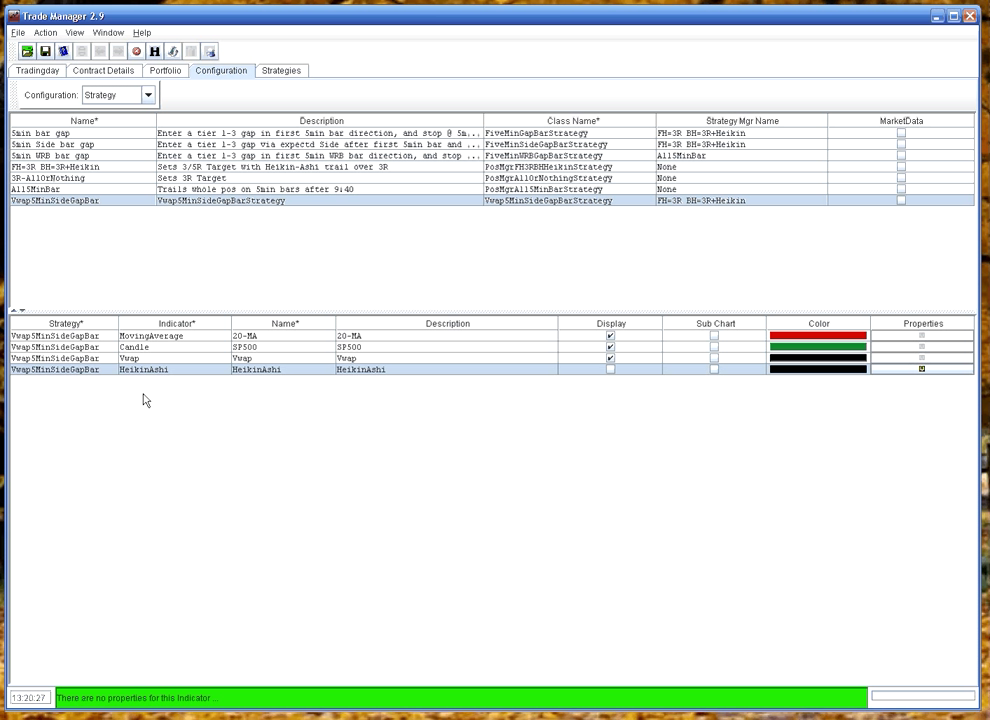
# Add a Volume indicator displayed in its own sub chart
pyautogui.doubleClick(145, 403)
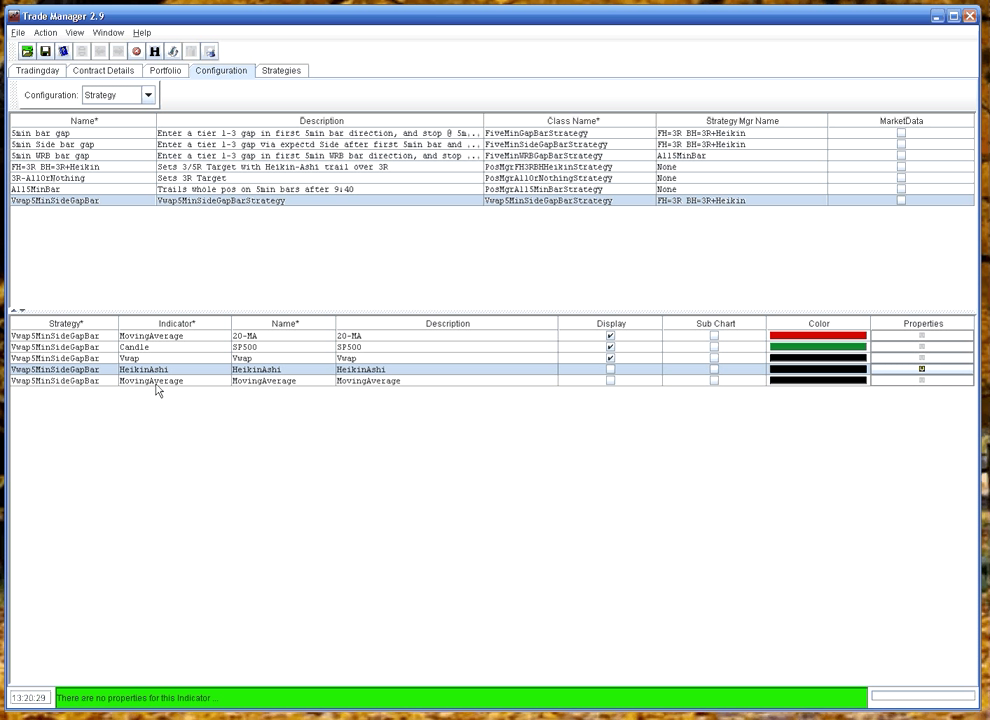
pyautogui.click(157, 382)
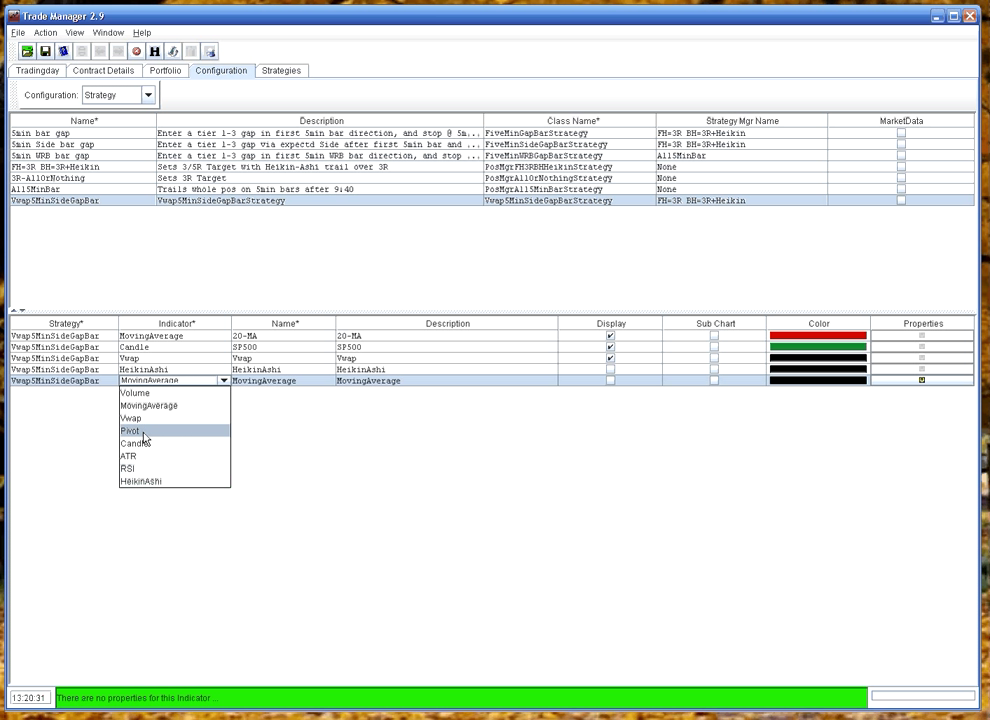
pyautogui.click(155, 394)
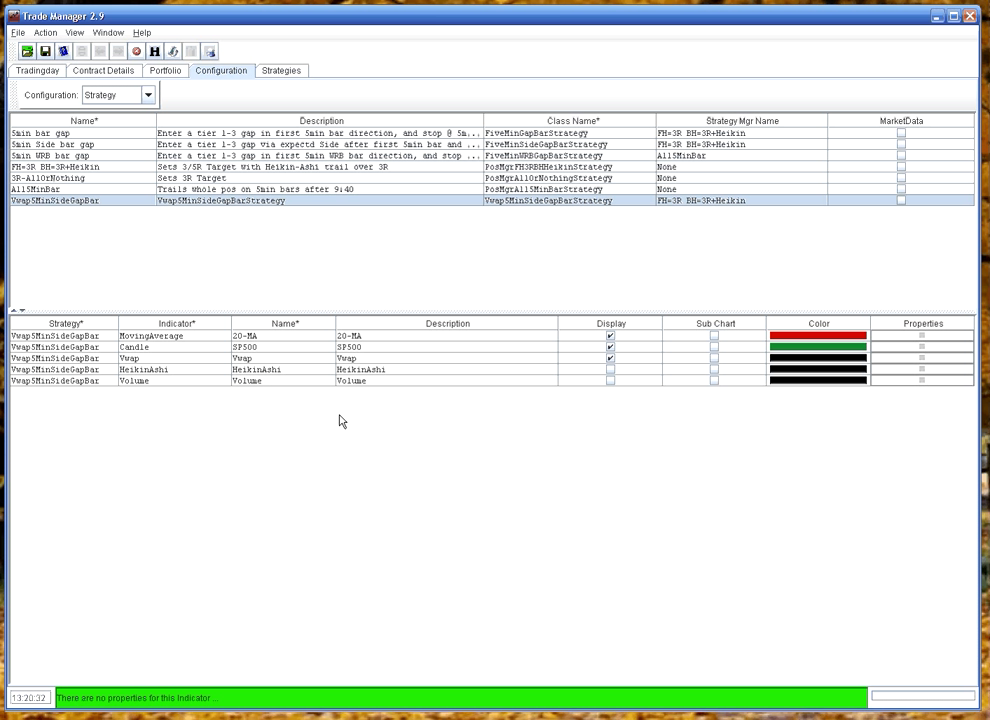
pyautogui.click(610, 381)
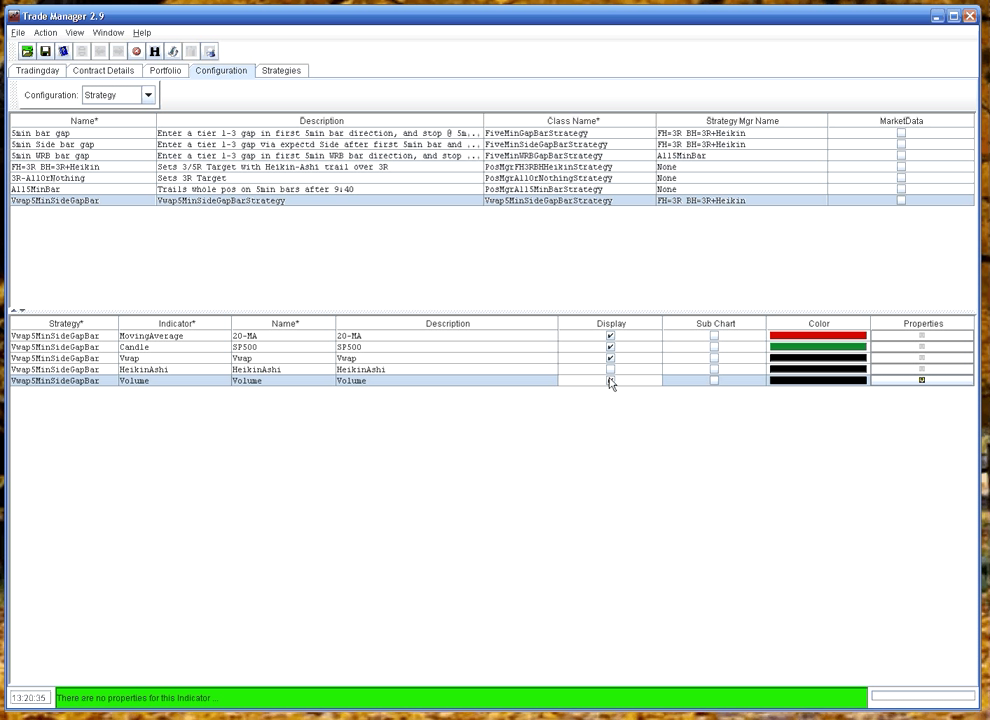
pyautogui.click(714, 380)
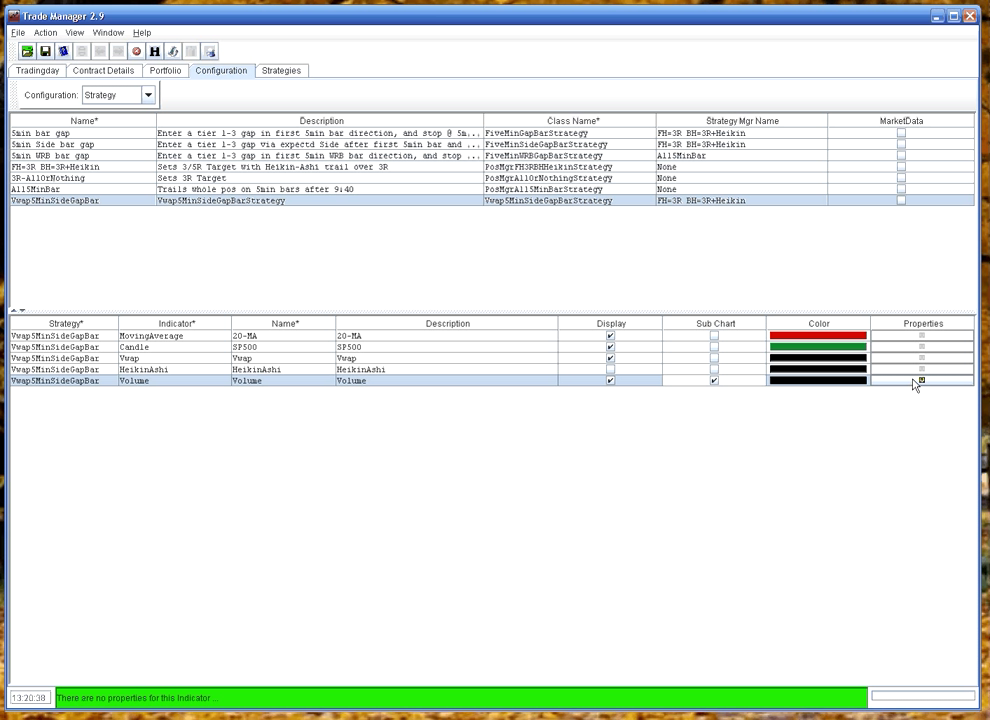
# Add an ATR indicator with name and description ATR-14
pyautogui.rightClick(329, 447)
pyautogui.click(345, 452)
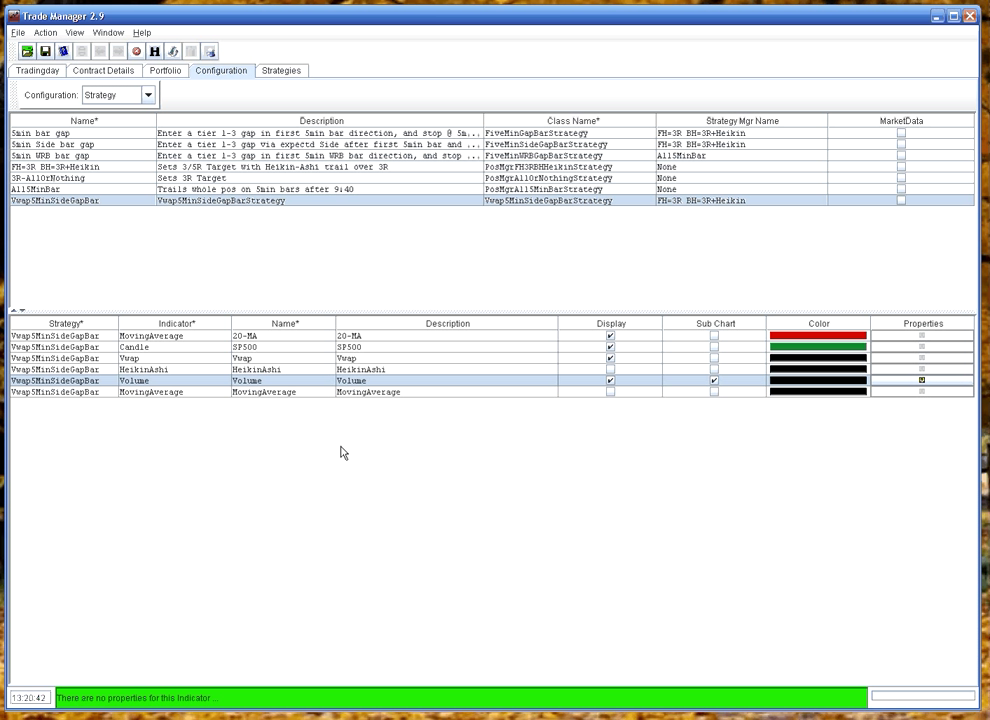
pyautogui.click(151, 393)
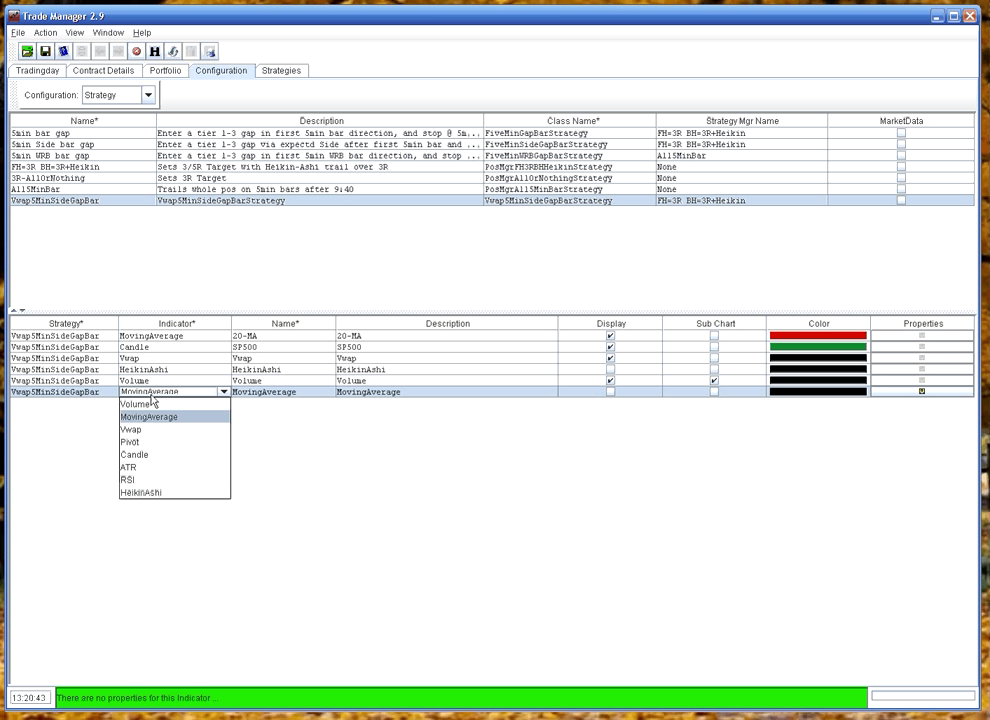
pyautogui.click(135, 467)
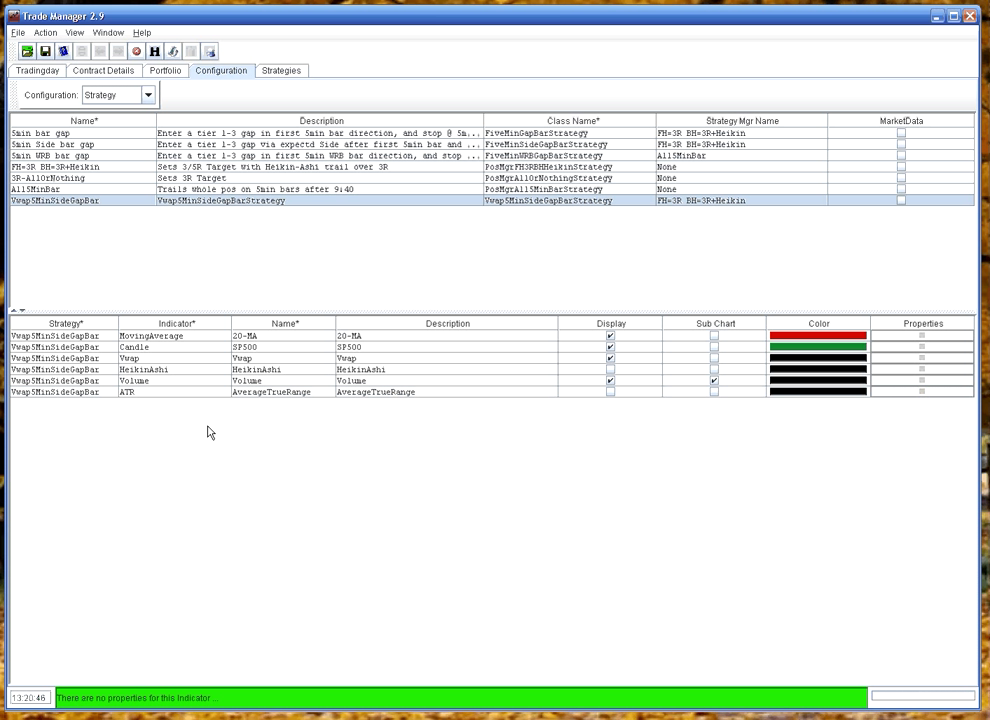
pyautogui.doubleClick(259, 392)
pyautogui.write('A')
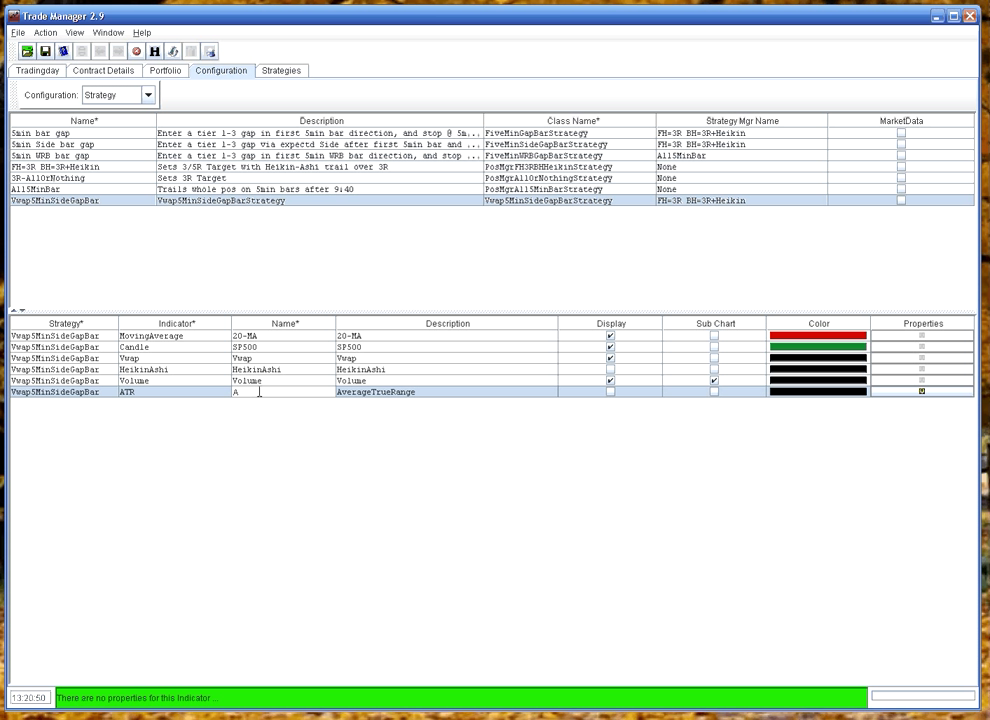
pyautogui.write('TR-14')
pyautogui.click(379, 393)
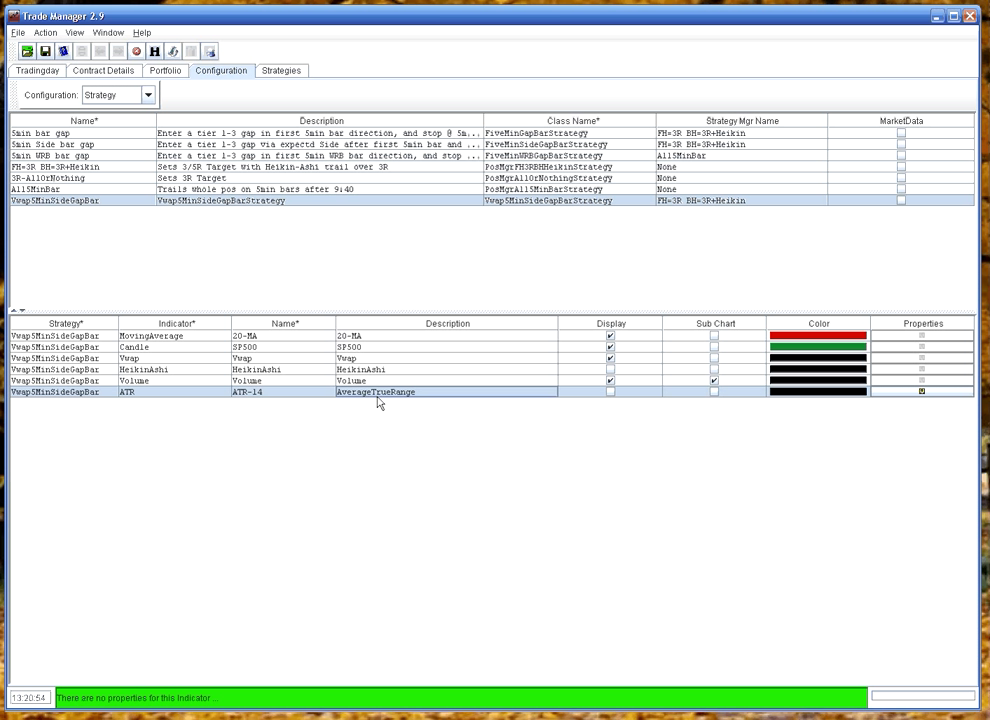
pyautogui.click(378, 395)
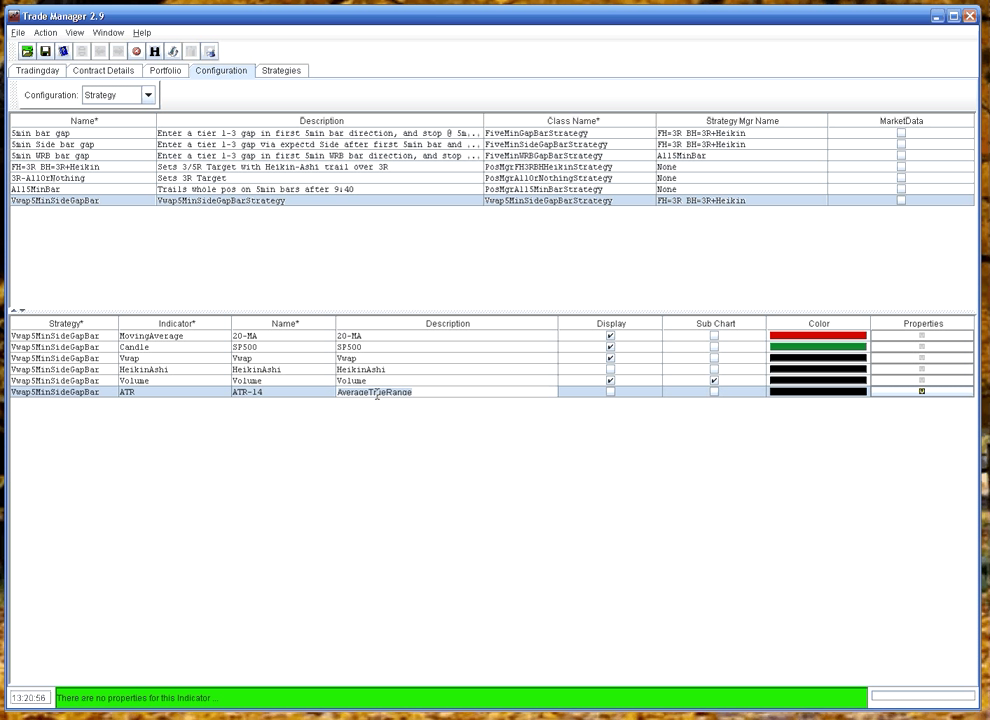
pyautogui.doubleClick(377, 394)
pyautogui.write('ATR-14')
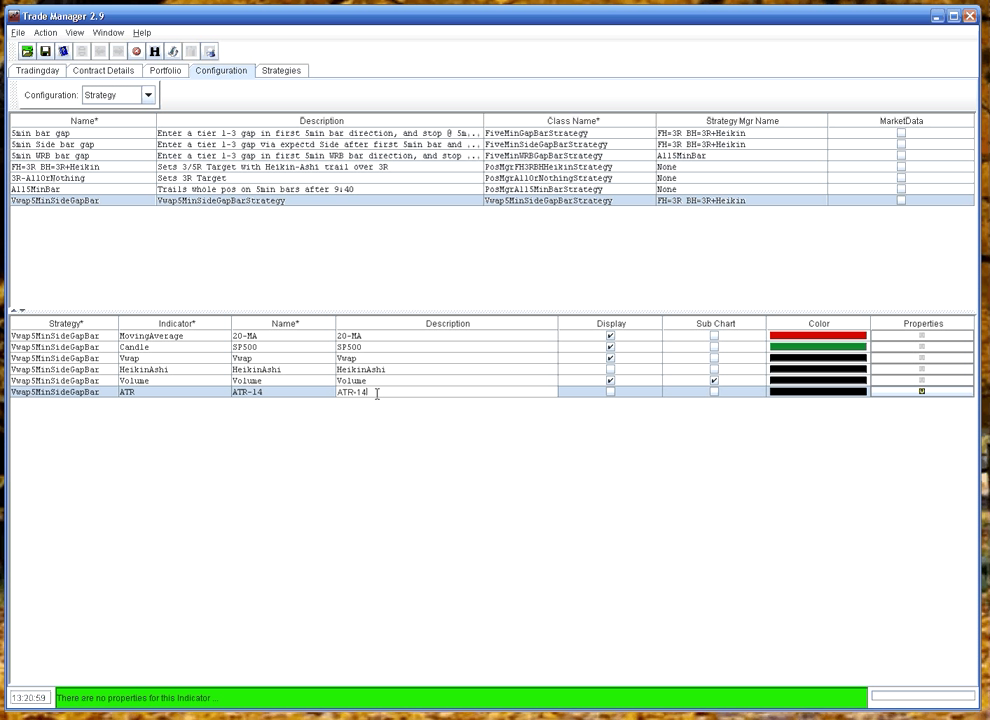
pyautogui.click(610, 392)
# Display ATR-14 in its own sub chart with length 14 and save the indicators
pyautogui.click(610, 392)
pyautogui.click(714, 392)
pyautogui.click(920, 392)
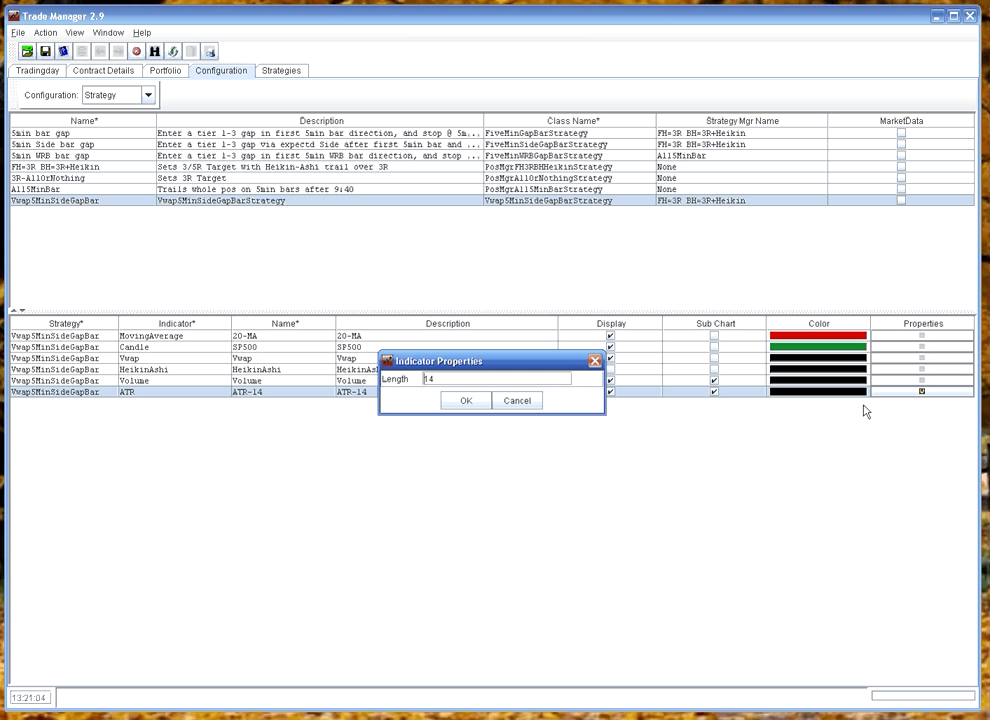
pyautogui.click(460, 401)
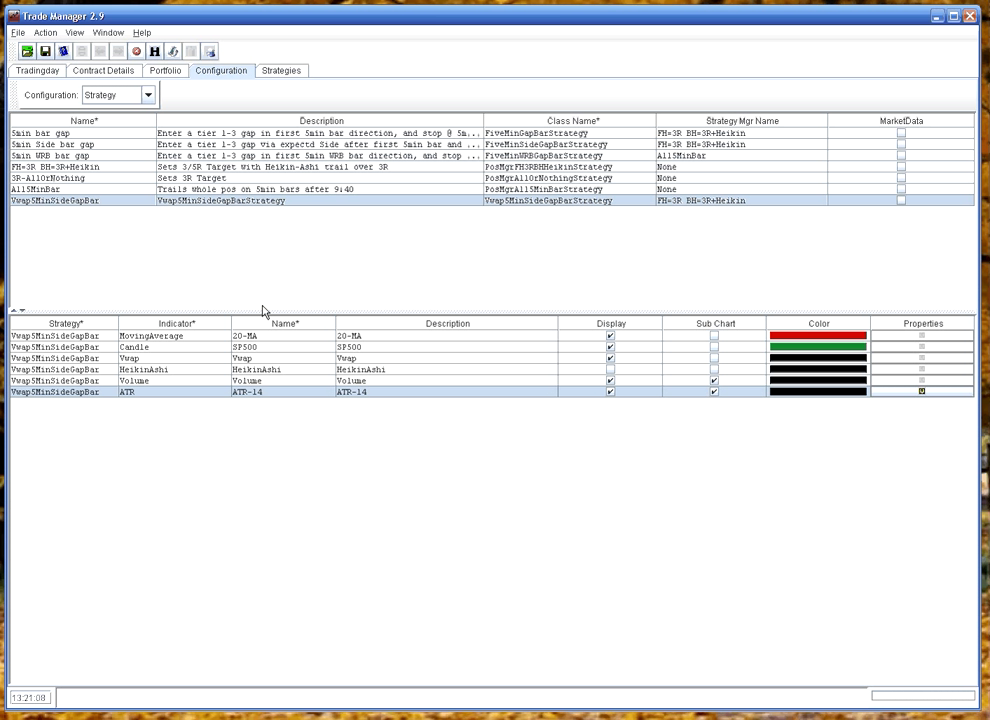
pyautogui.click(46, 51)
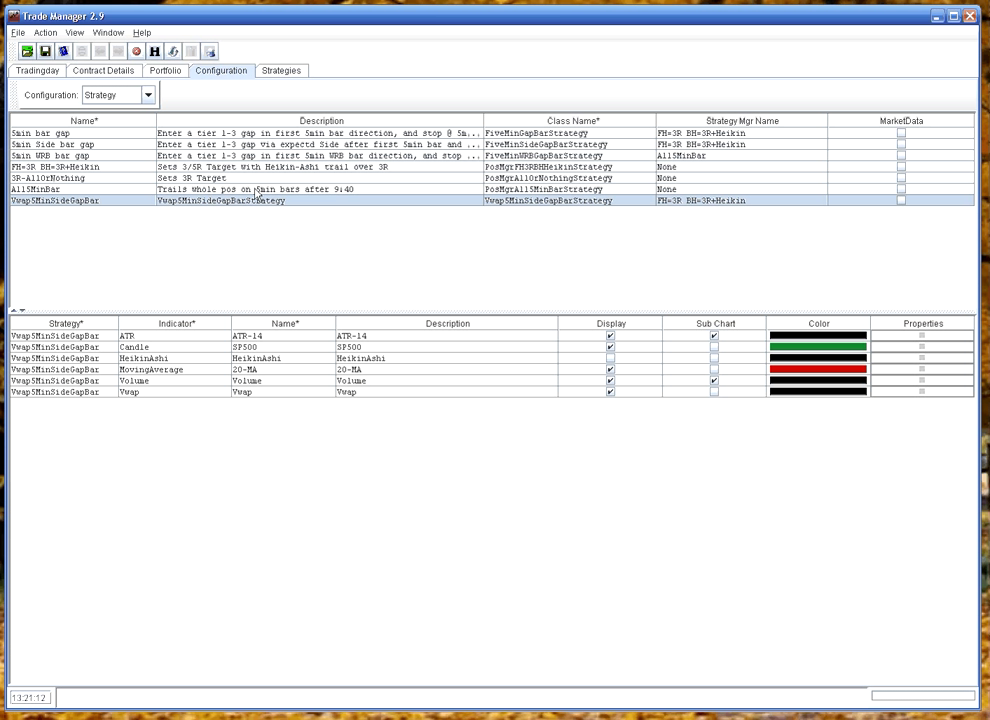
# Load the Vwap5MinSideGapBar rule template as Version-1 on the Strategies tab
pyautogui.click(280, 71)
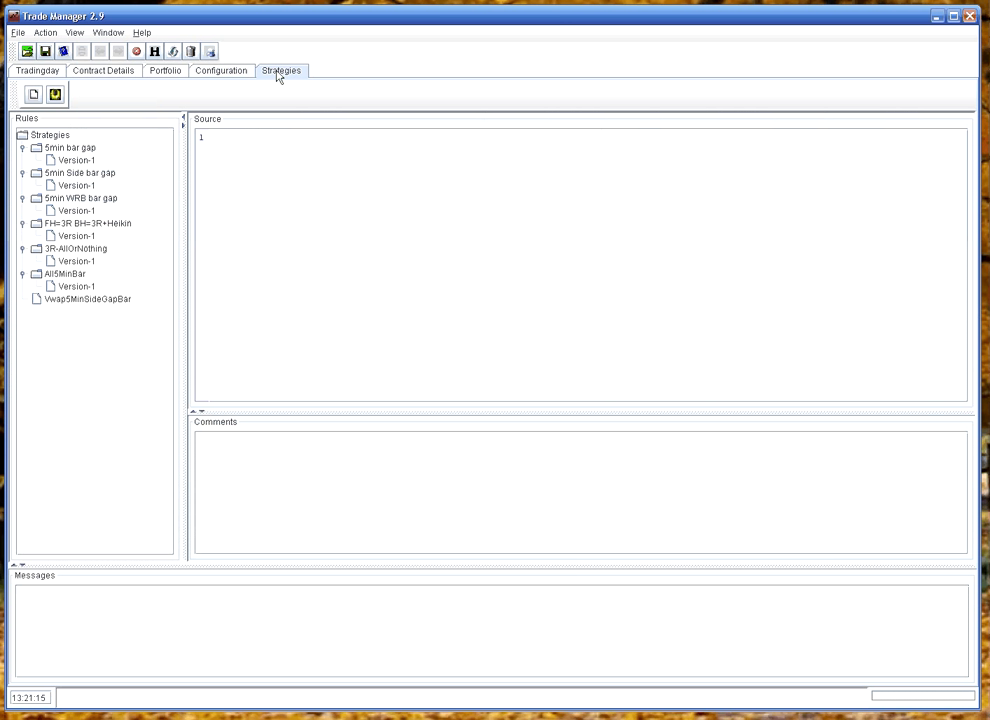
pyautogui.click(78, 300)
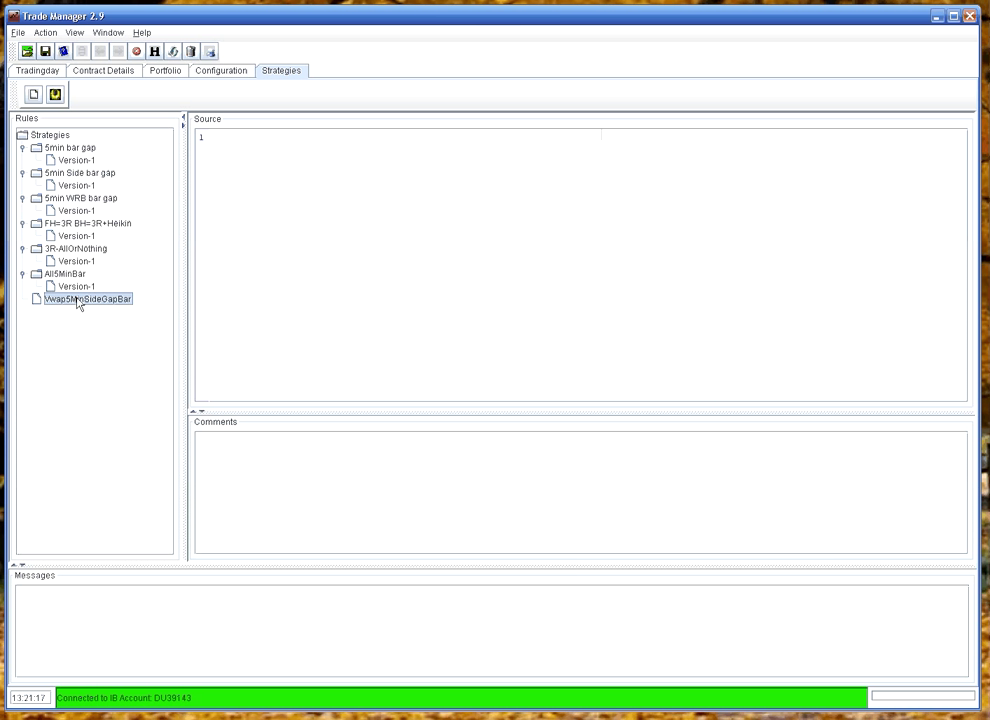
pyautogui.click(33, 96)
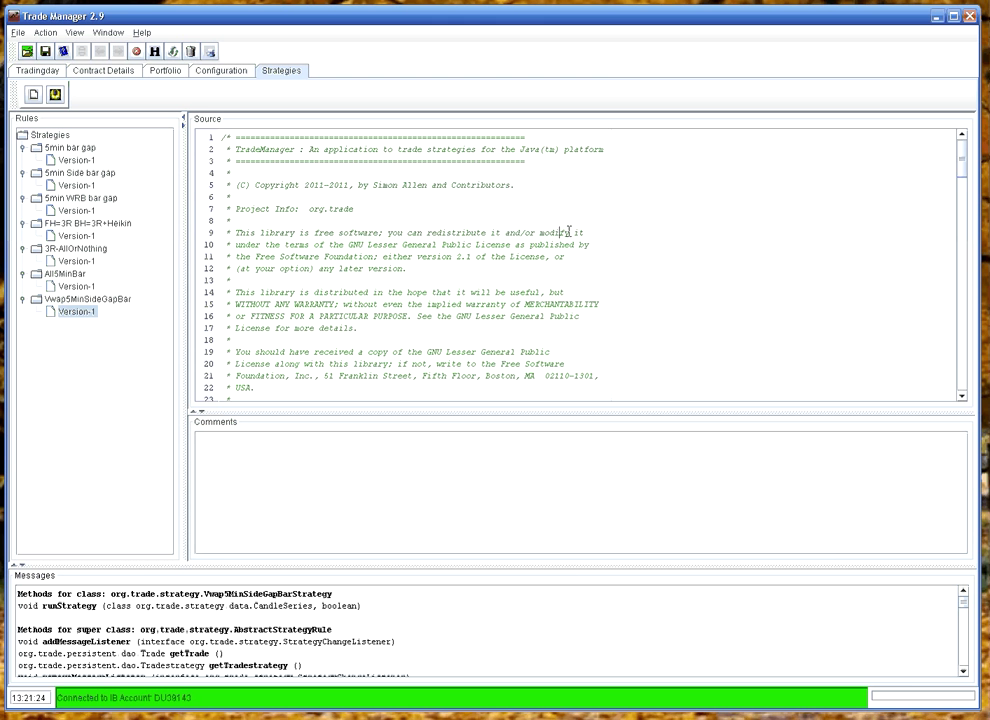
# Replace the template source with the strategy code copied from Eclipse
pyautogui.scroll(-20, 567, 231)
pyautogui.scroll(10, 567, 229)
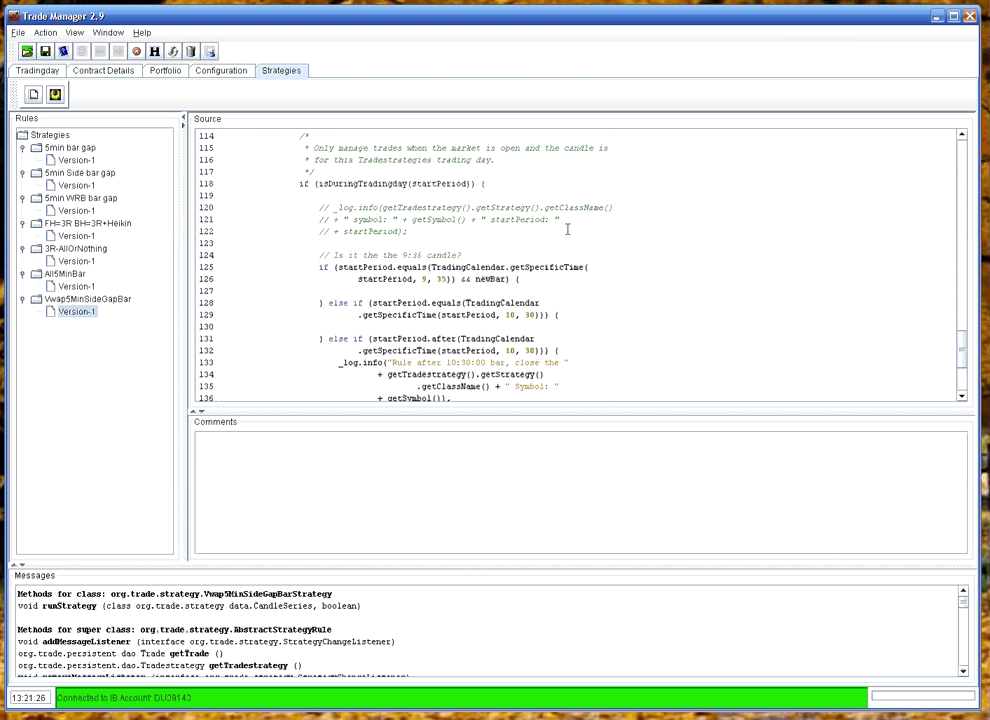
pyautogui.scroll(2, 567, 229)
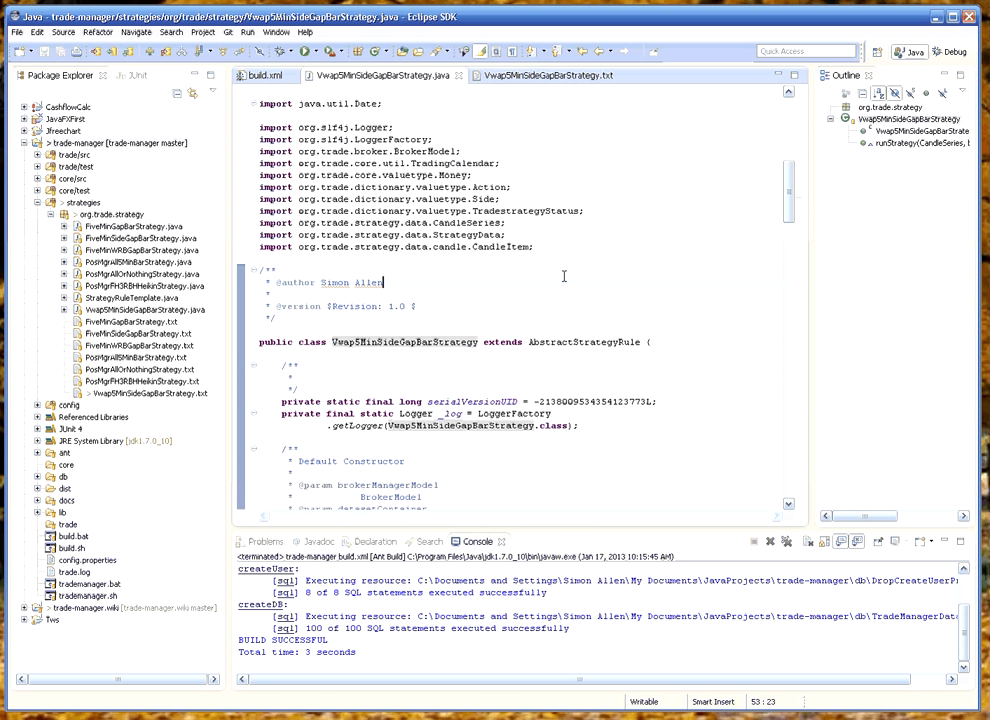
pyautogui.hotkey('ctrl', 'a')
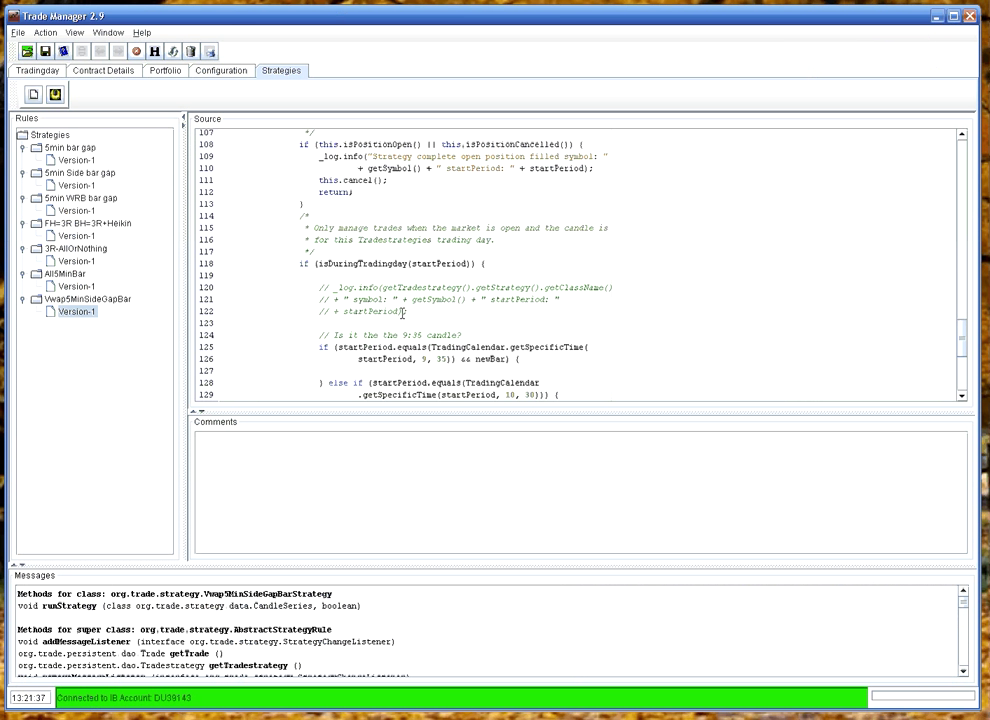
pyautogui.hotkey('ctrl', 'a')
pyautogui.hotkey('ctrl', 'v')
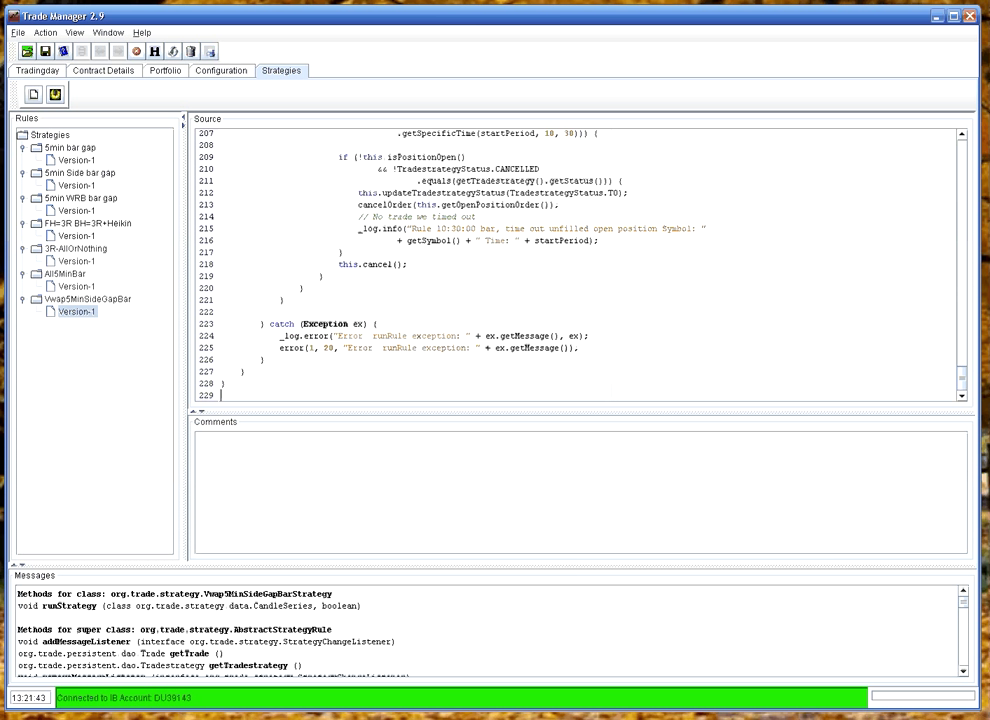
# Copy all notes from Vwap5MinSideGapBarStrategy.txt in Eclipse into the rule's Comments field
pyautogui.hotkey('alt', 'Tab')
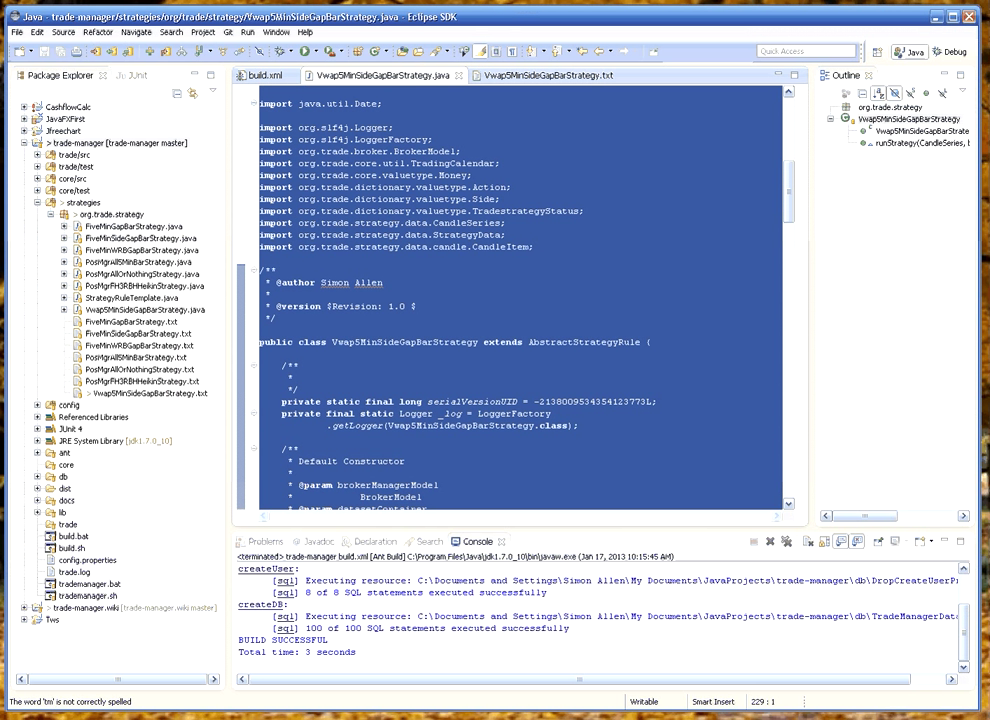
pyautogui.click(518, 78)
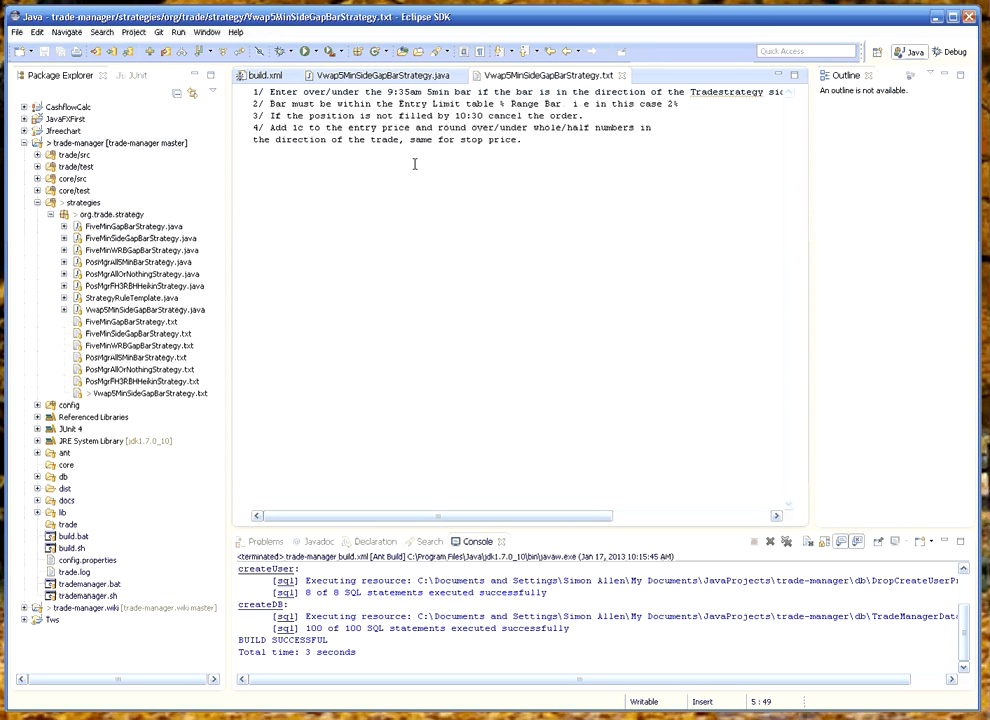
pyautogui.hotkey('ctrl', 'a')
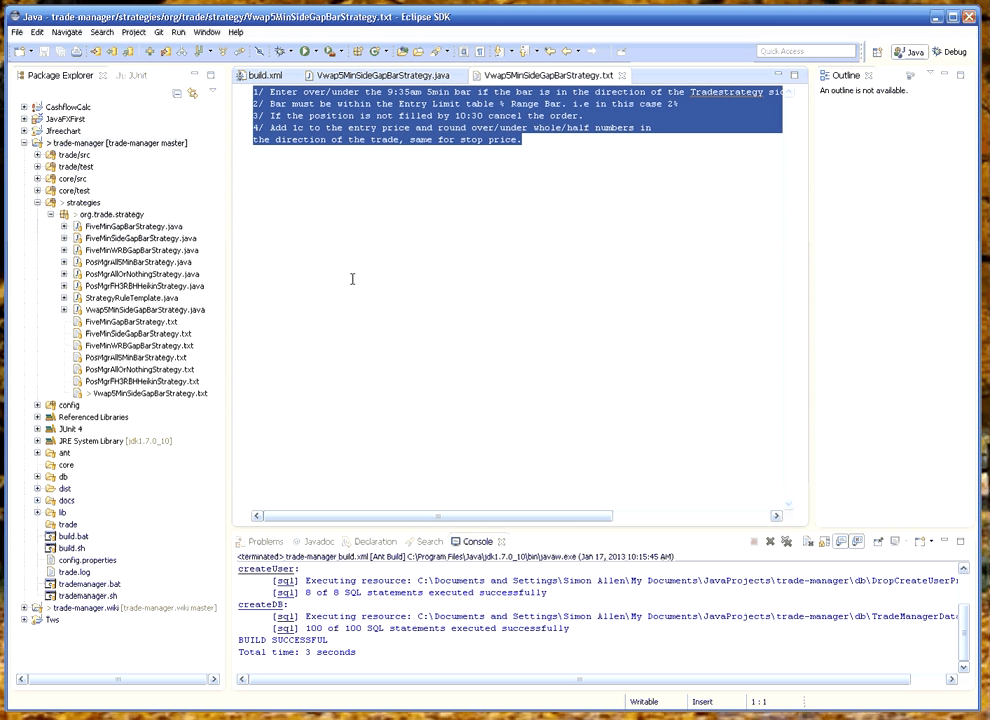
pyautogui.hotkey('alt', 'Tab')
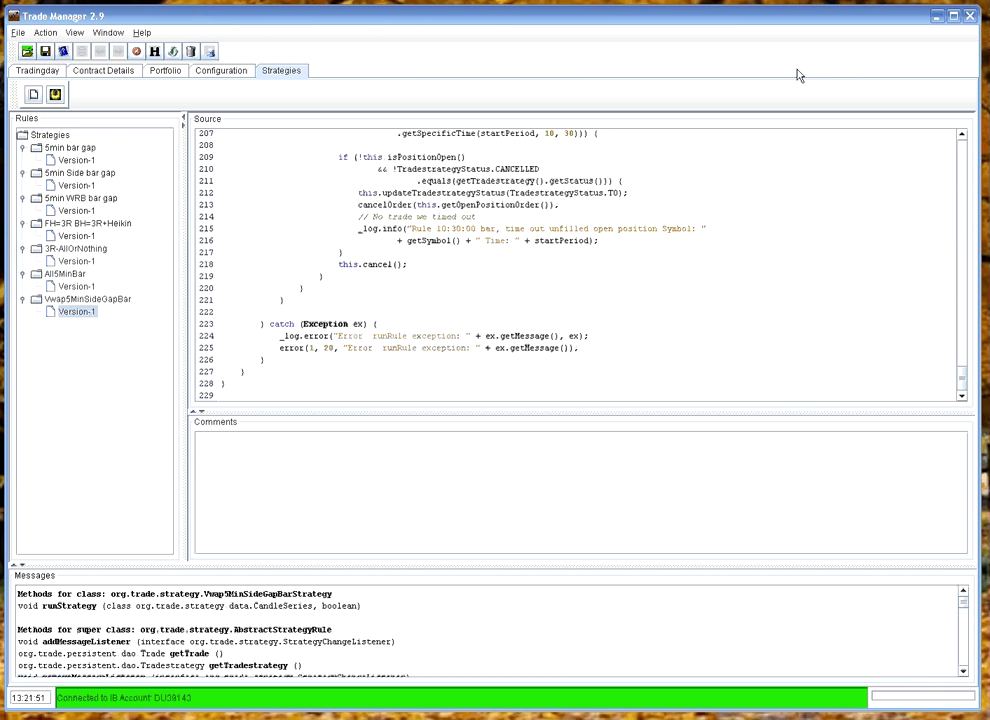
pyautogui.click(255, 474)
# Paste the four strategy notes into Comments and compile Version-1 to "File compiled."
pyautogui.write('1/ Enter over/under the 9:35am 5min bar if the bar is in the direction of the Tradestrategy side and the Vwap is also in that direction. 2/ Bar must be within the Entry Limit table % Range Bar. i.e in this case 2% 3/ If the position is not filled by 10:30 cancel the order. 4/ Add 1c to the entry price and round over/under whole/half numbers in the direction of the trade, same for stop price.')
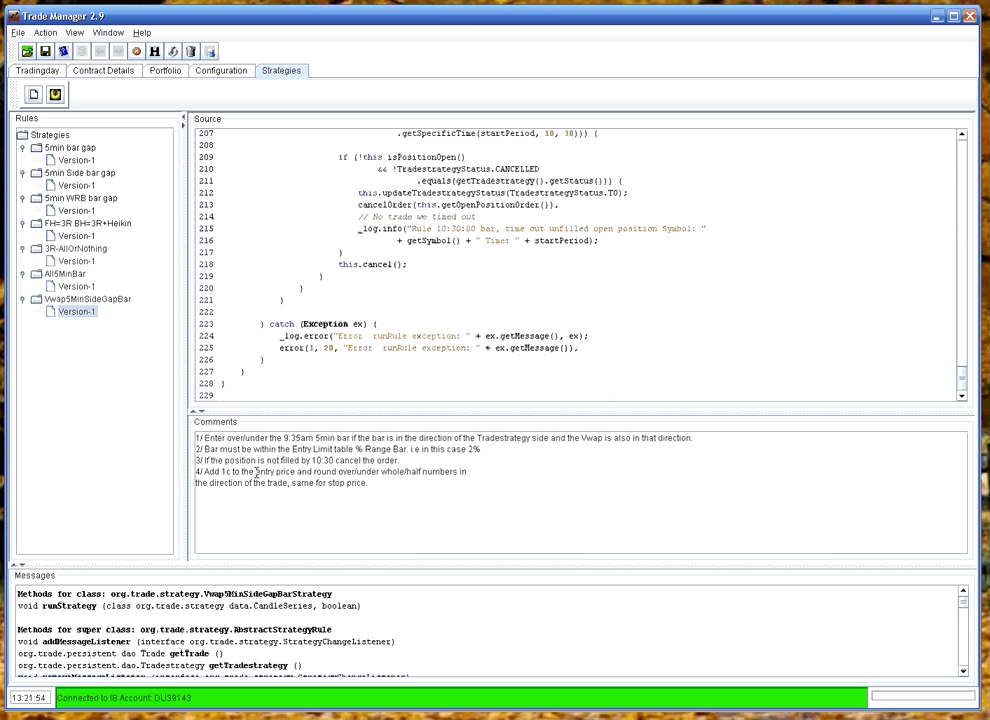
pyautogui.click(56, 98)
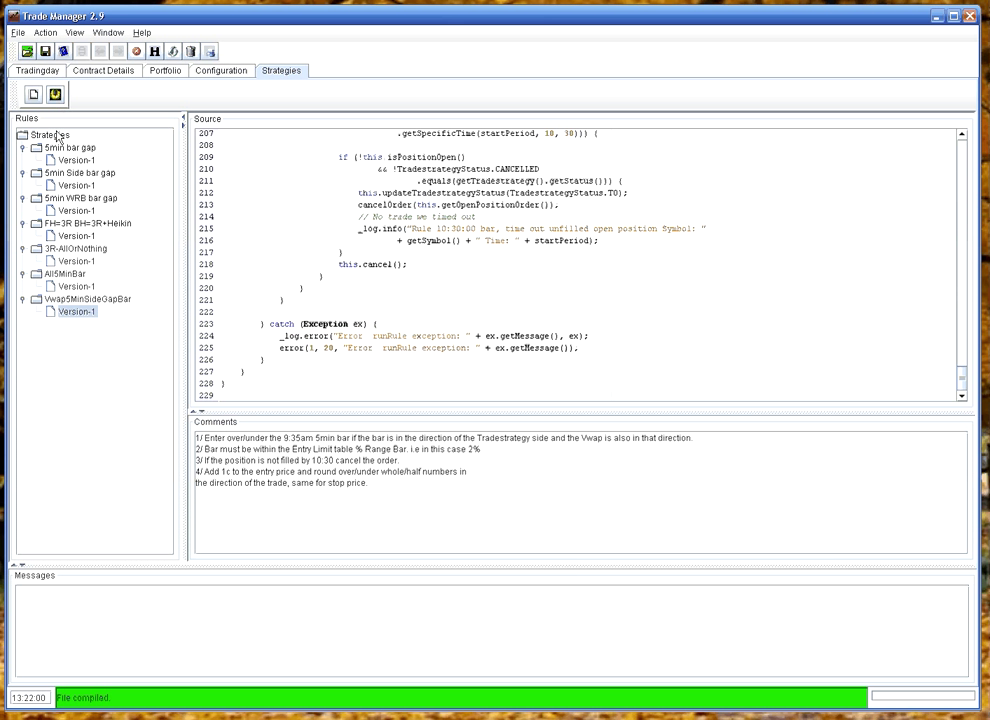
pyautogui.click(47, 53)
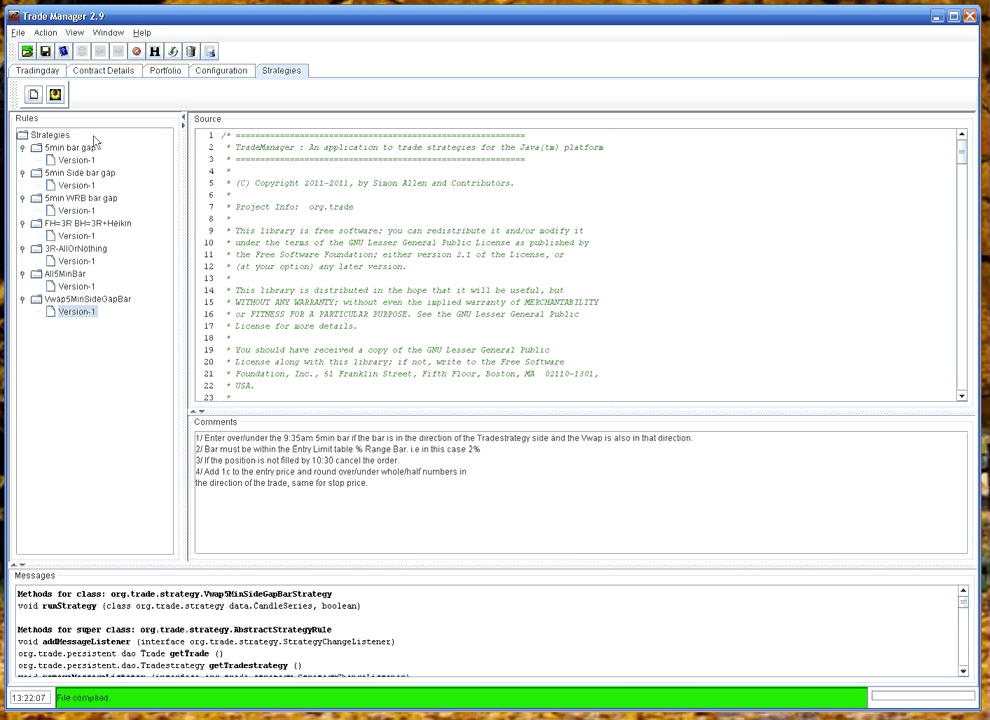
# On the Tradingday tab, reassign the five 01/11/2013 trades to Vwap5MinSideGapBar
pyautogui.click(37, 70)
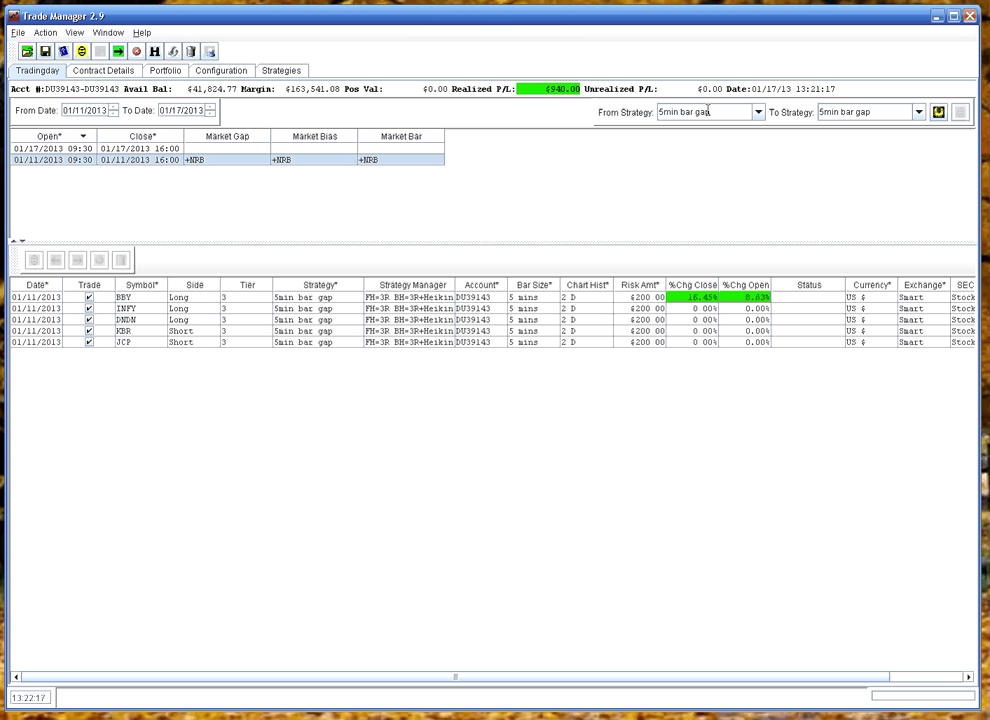
pyautogui.click(918, 112)
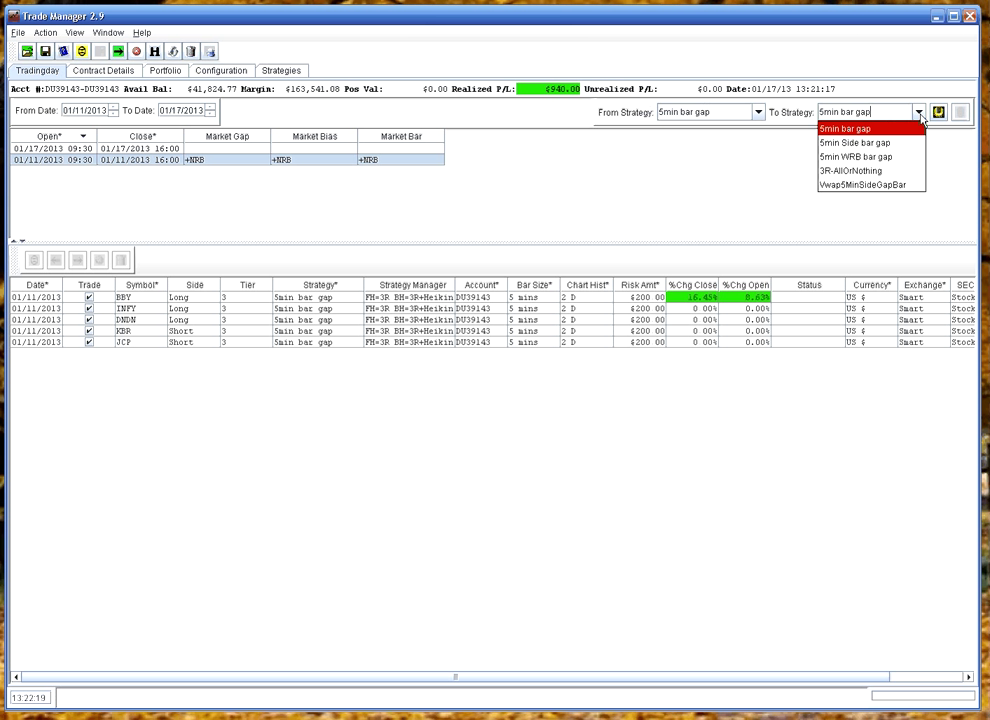
pyautogui.click(879, 186)
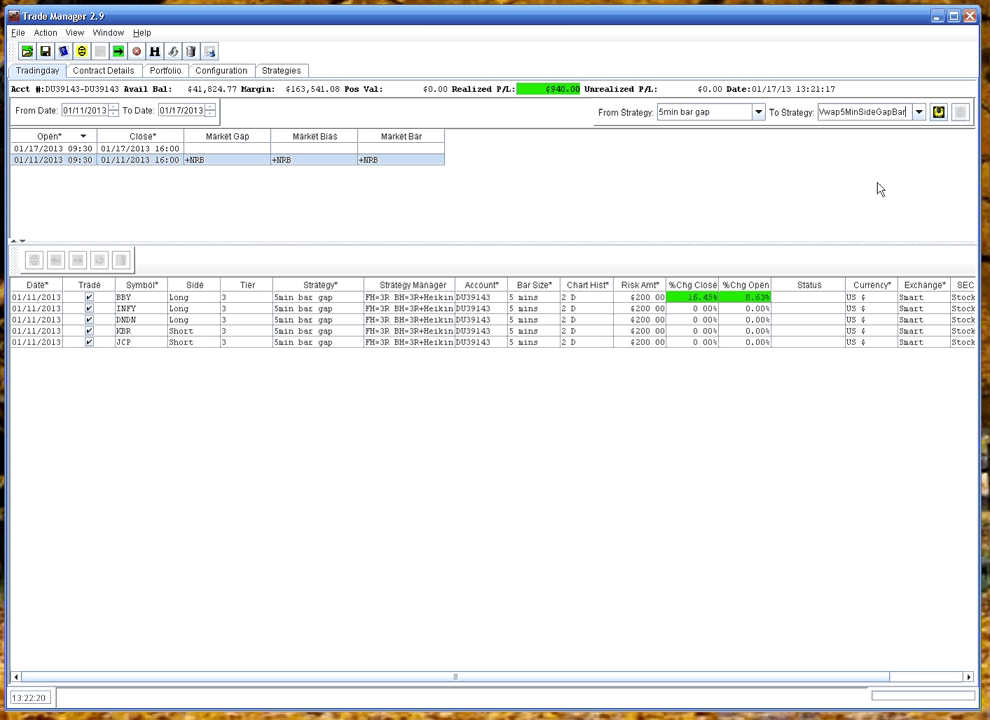
pyautogui.click(938, 112)
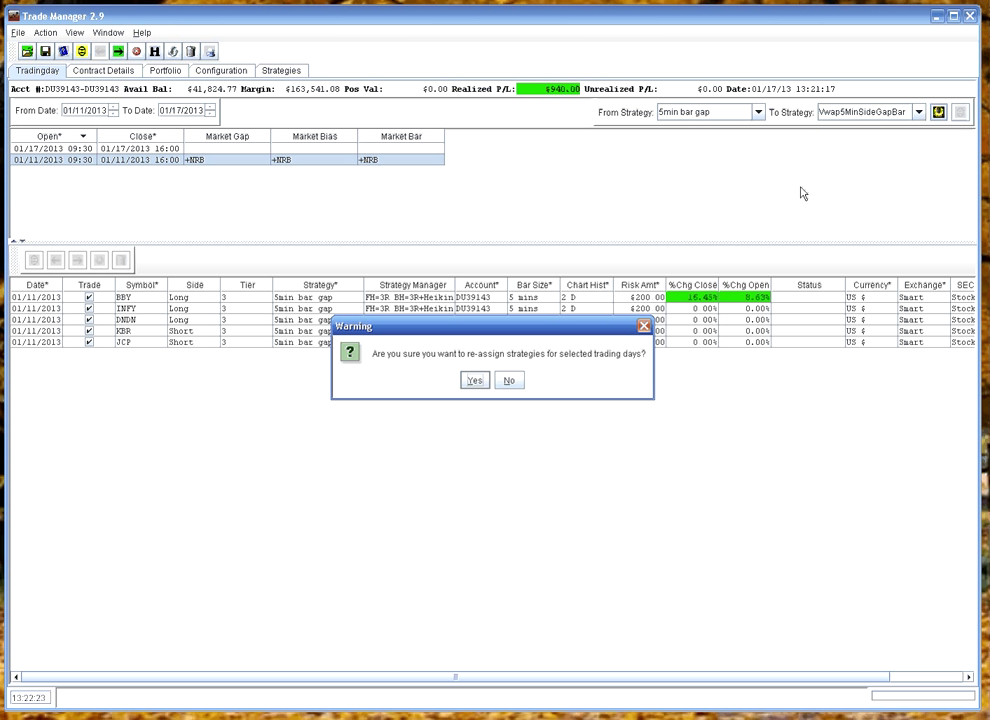
pyautogui.click(472, 381)
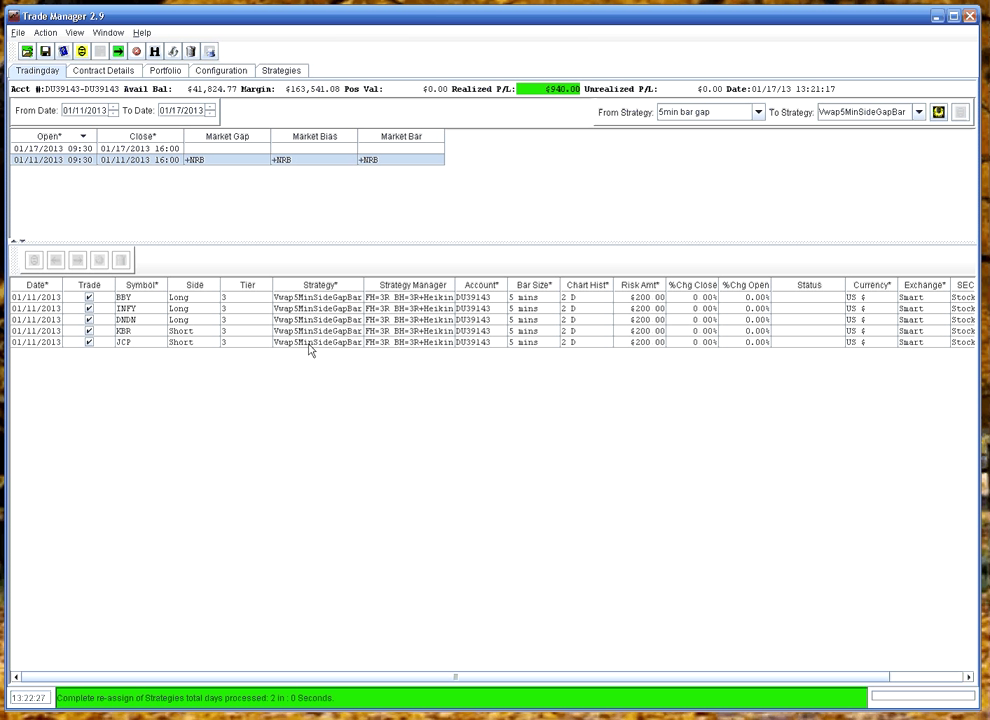
# Disconnect from the broker, run the backtest, and view the Portfolio results: 2 trades, $511.80 net P/L
pyautogui.click(20, 33)
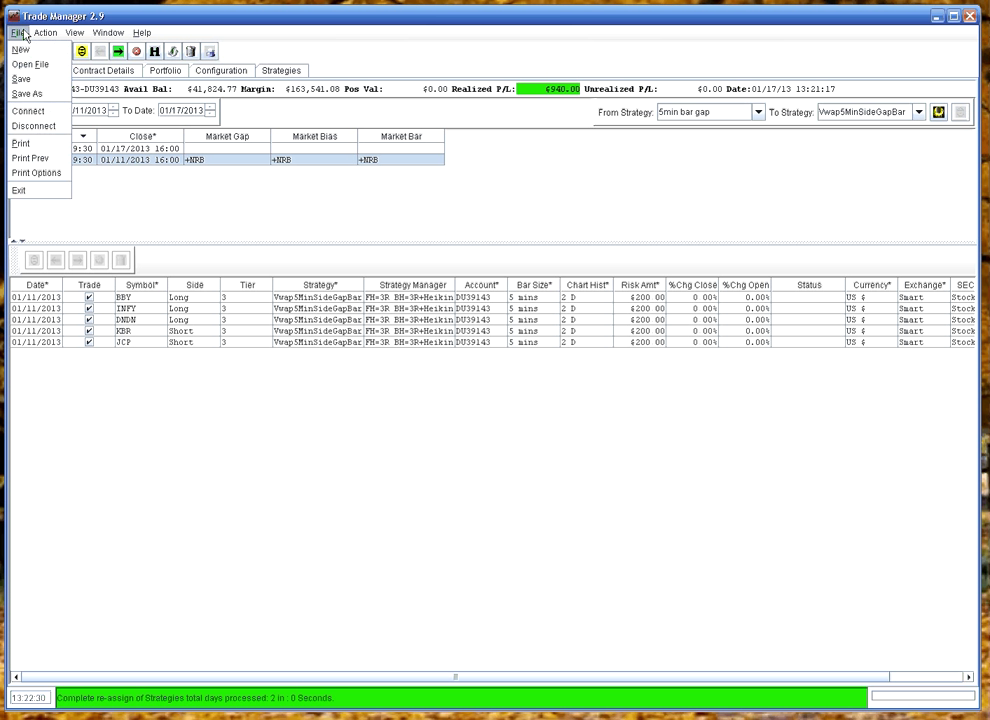
pyautogui.click(33, 126)
pyautogui.click(99, 52)
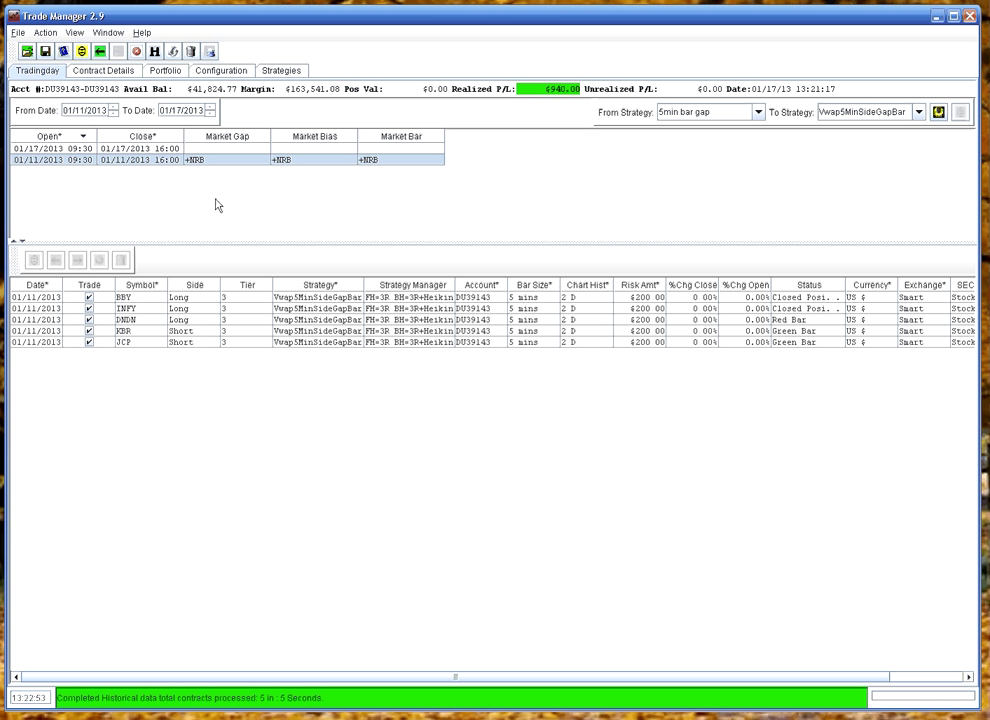
pyautogui.click(164, 72)
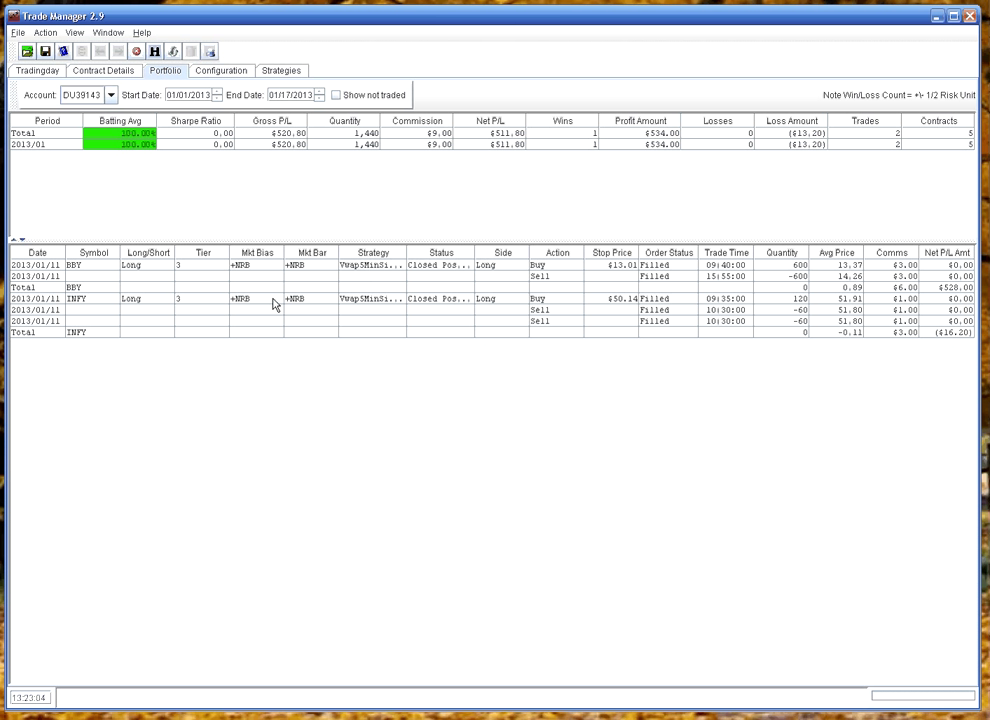
pyautogui.click(26, 290)
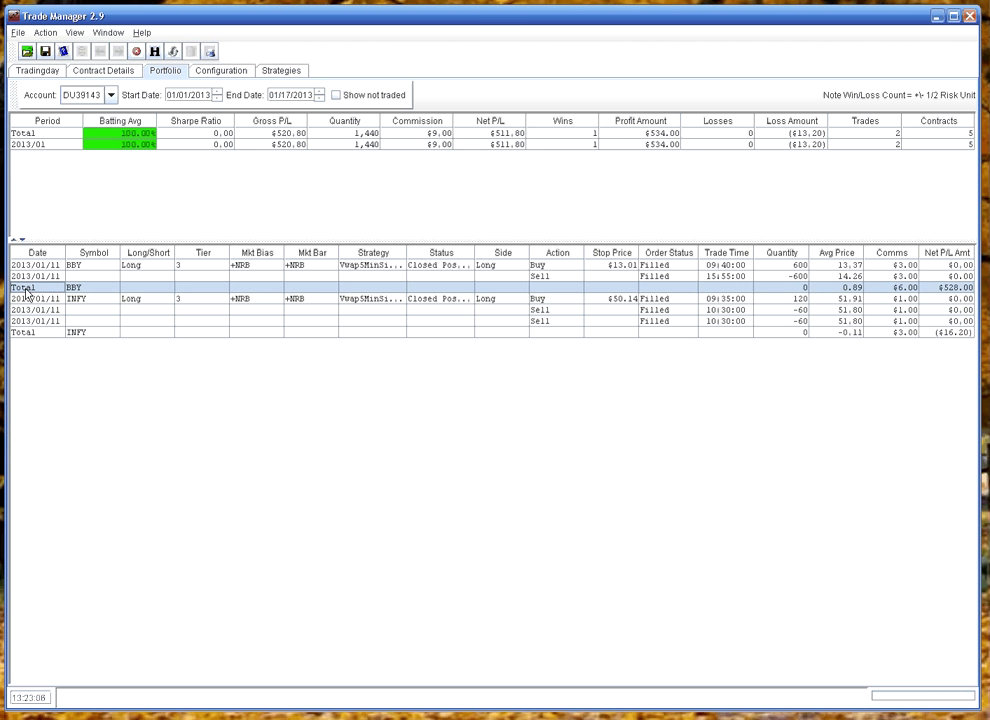
pyautogui.doubleClick(26, 290)
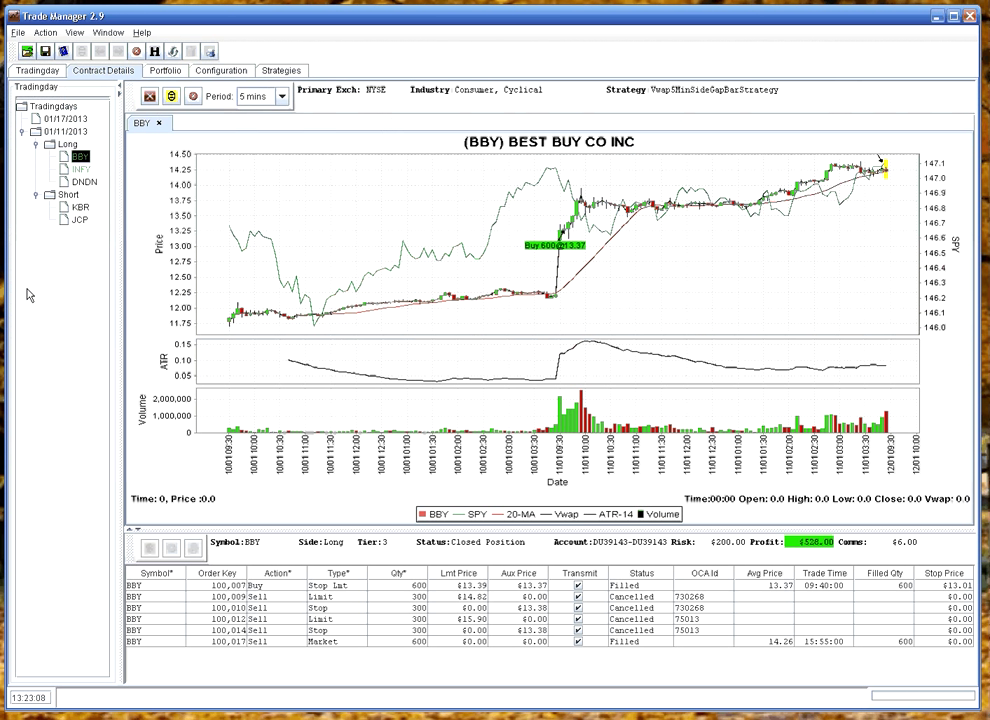
pyautogui.click(487, 246)
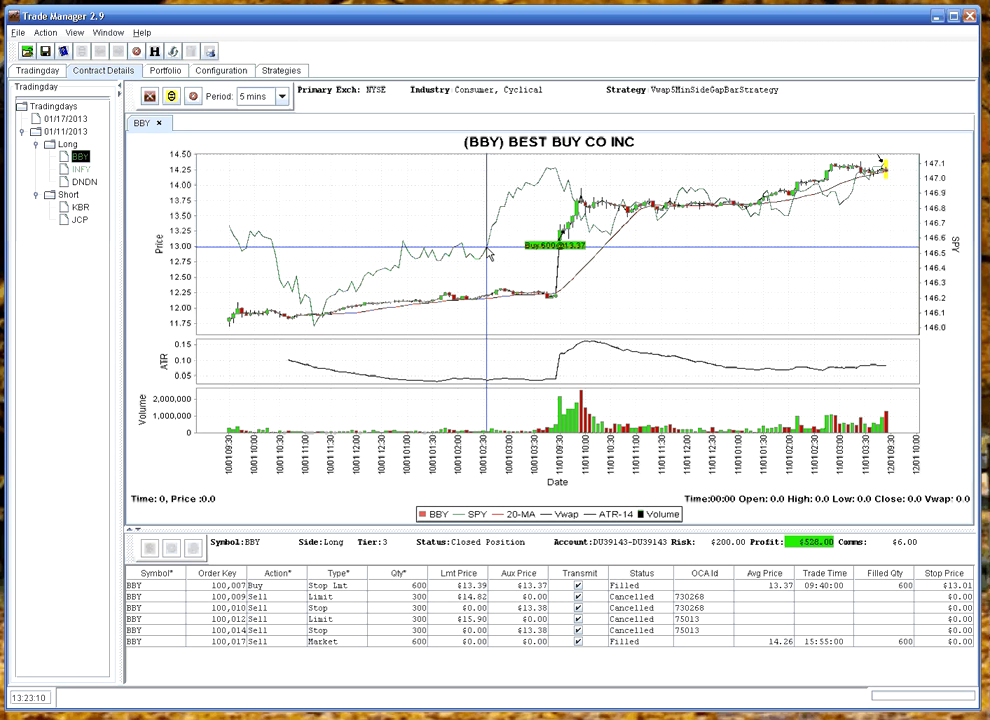